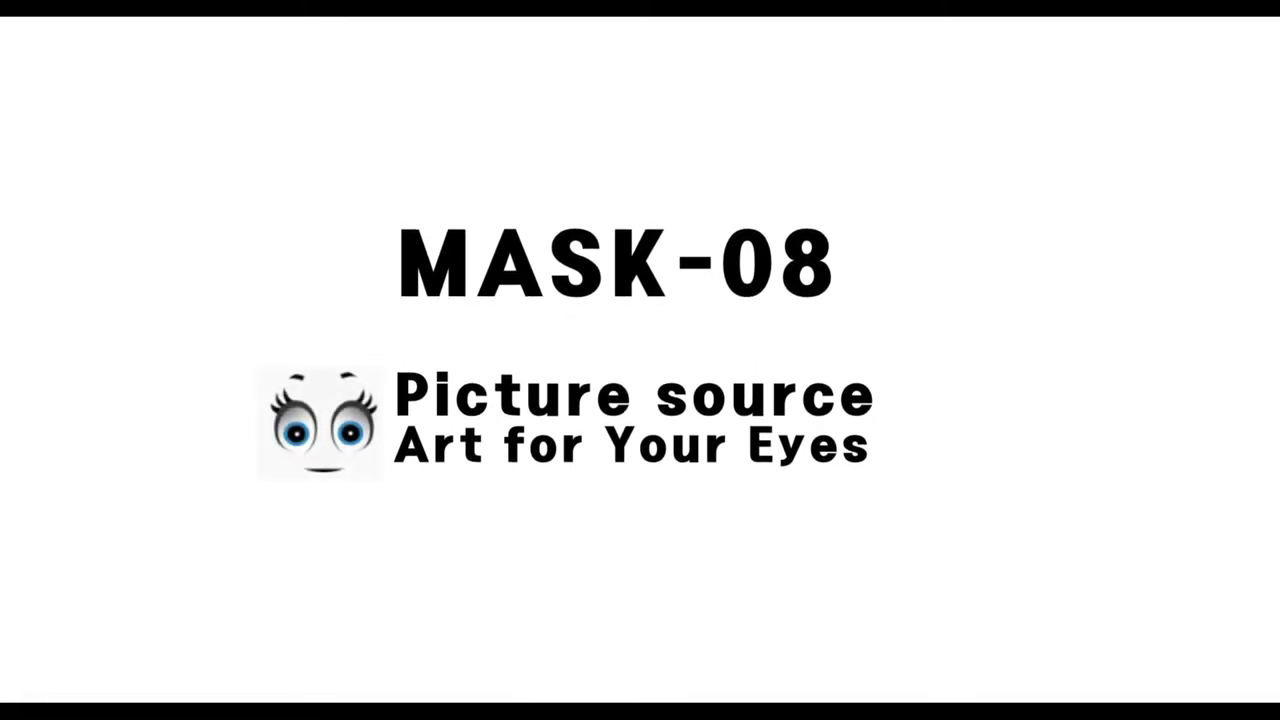
Step: Drag out the base rectangle for the mask, about 58.6 by 54.05
{"action": "left_click_drag", "start_coordinate": [395, 192], "coordinate": [708, 487]}
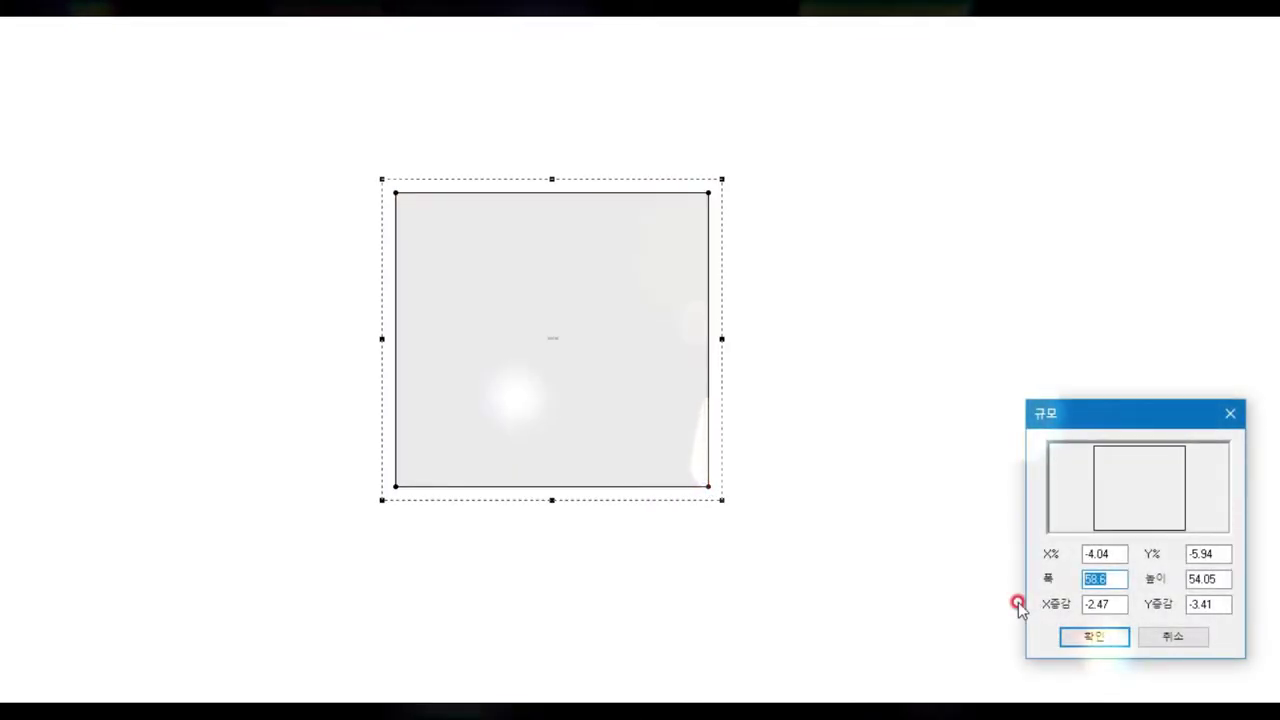
Step: Resize the rectangle to 13 cm wide and offset a line 4 cm below its top edge
{"action": "type", "text": "13"}
{"action": "key", "text": "Return"}
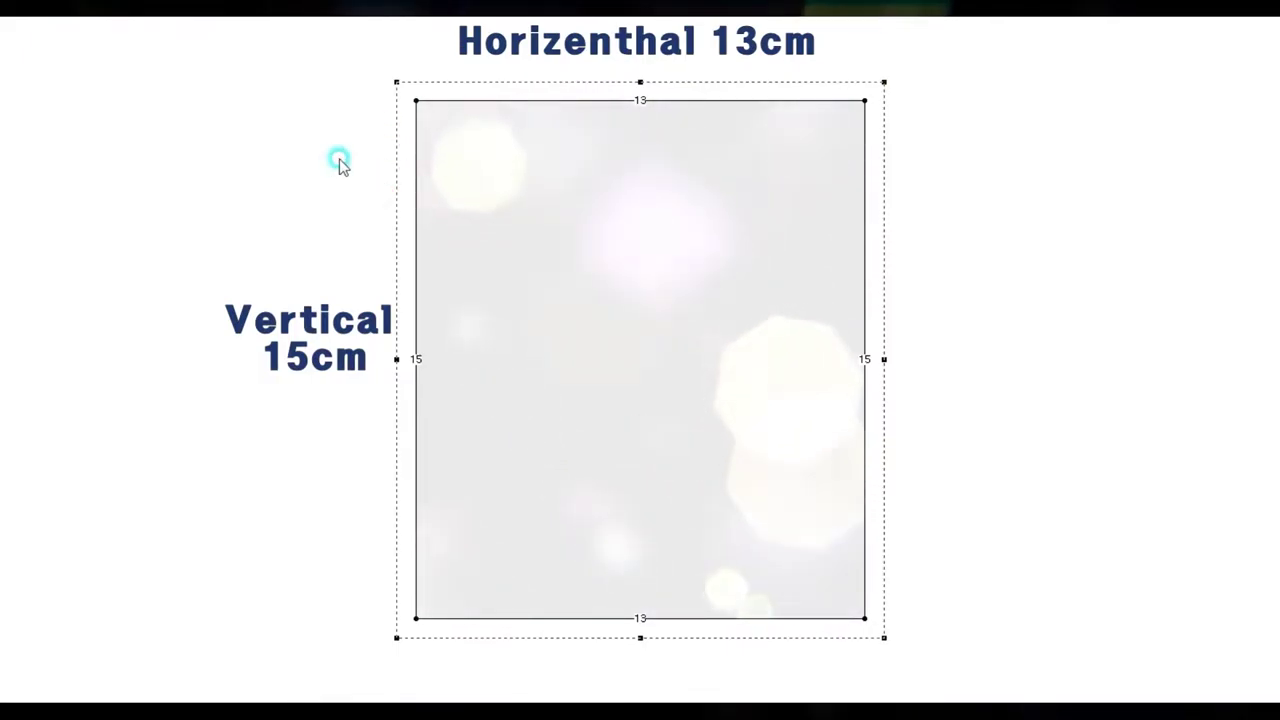
{"action": "left_click", "coordinate": [414, 98]}
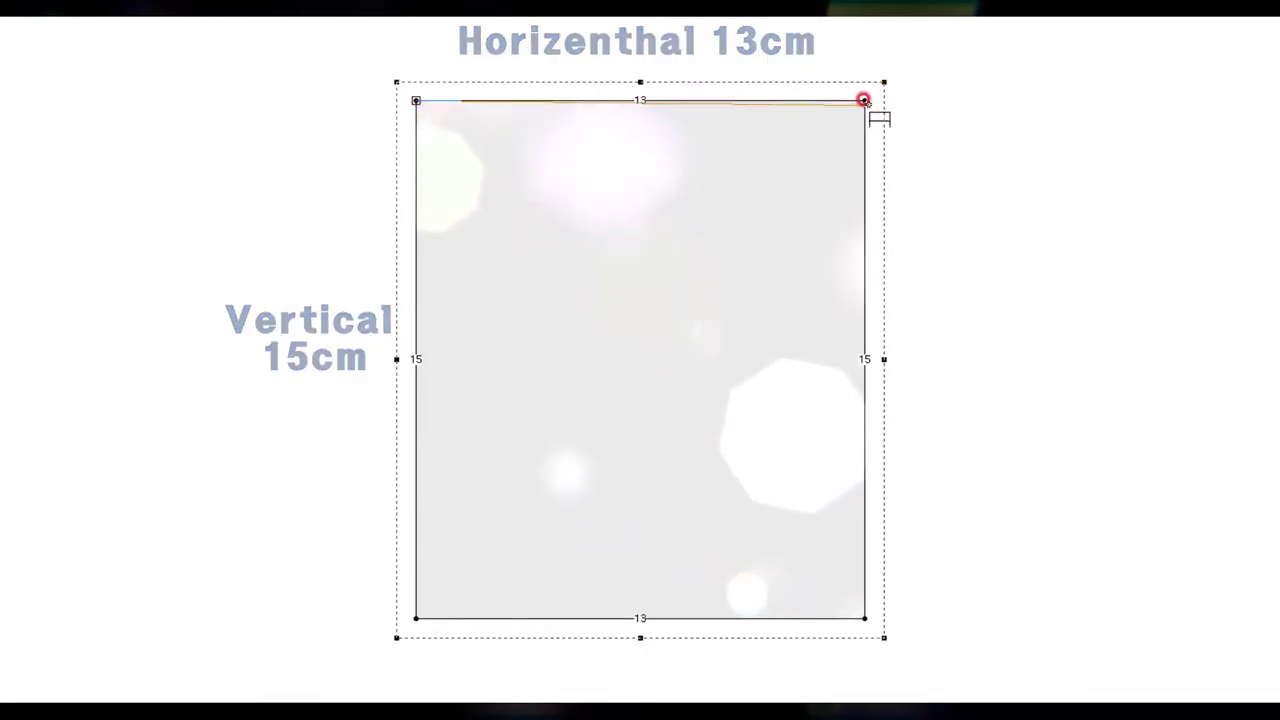
{"action": "left_click", "coordinate": [864, 101]}
{"action": "key", "text": "Return"}
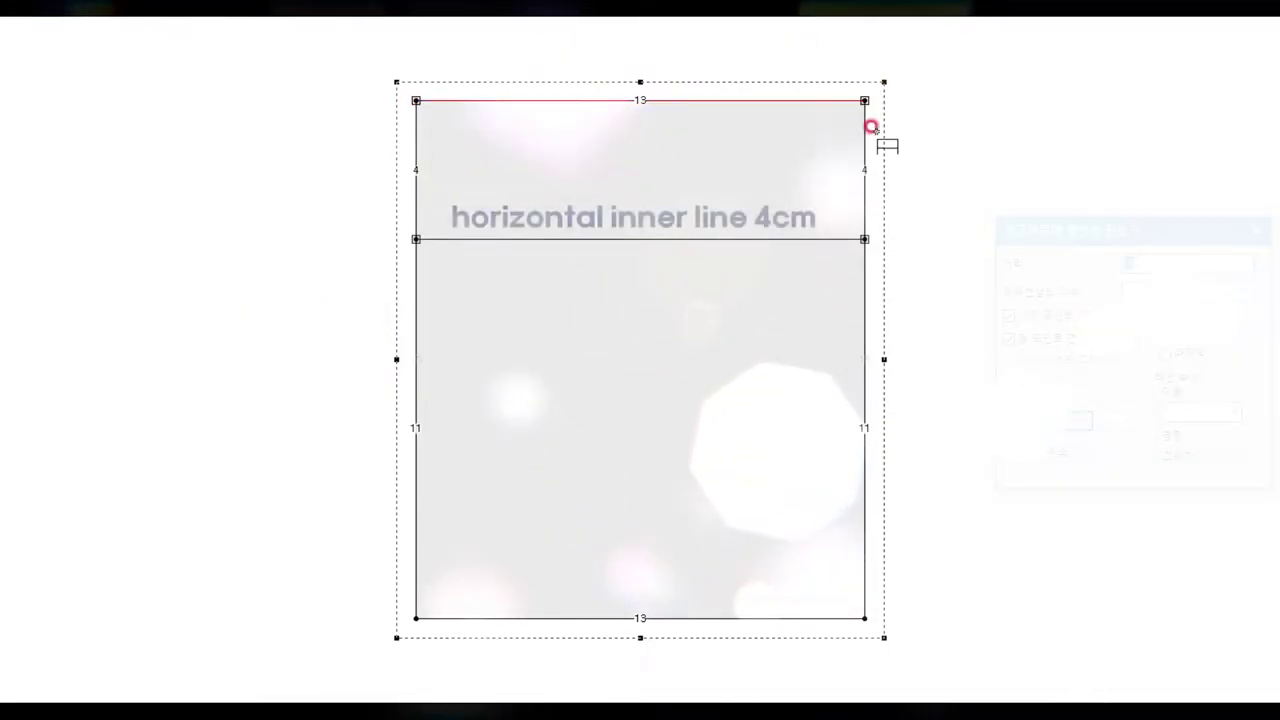
Step: Offset a second parallel line 4 cm above the bottom edge
{"action": "left_click", "coordinate": [859, 613]}
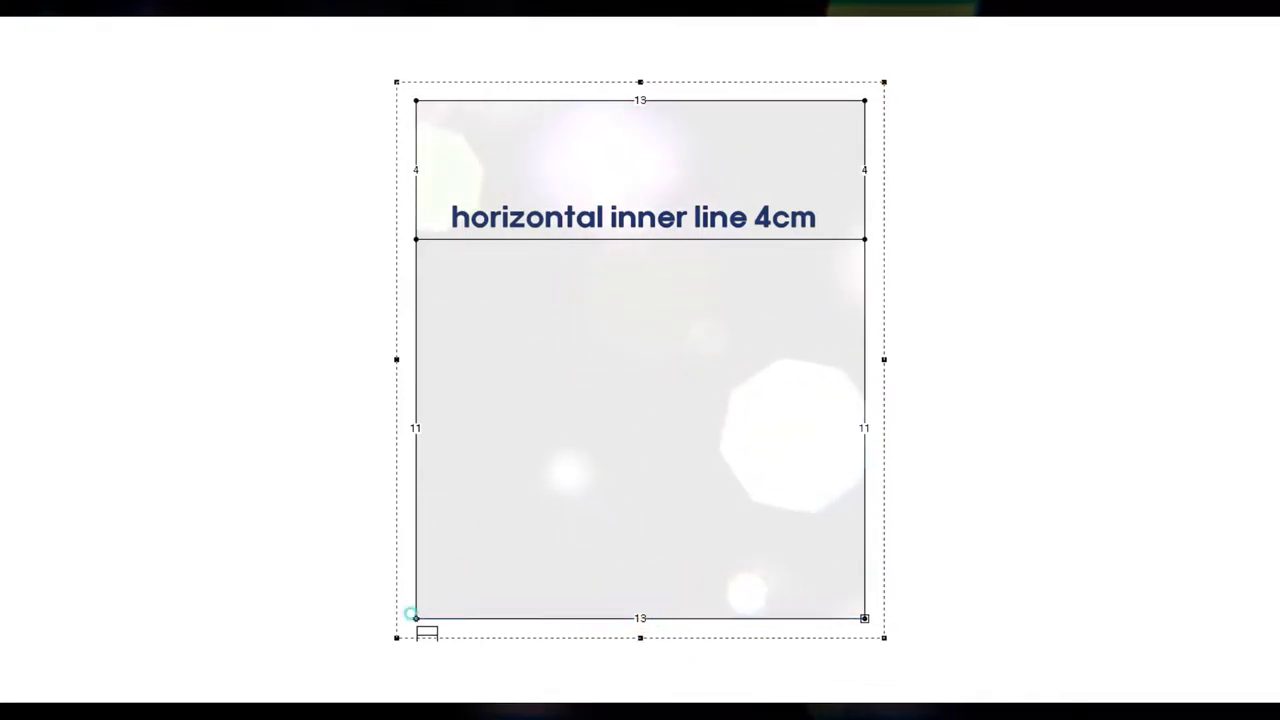
{"action": "left_click", "coordinate": [411, 614]}
{"action": "key", "text": "Return"}
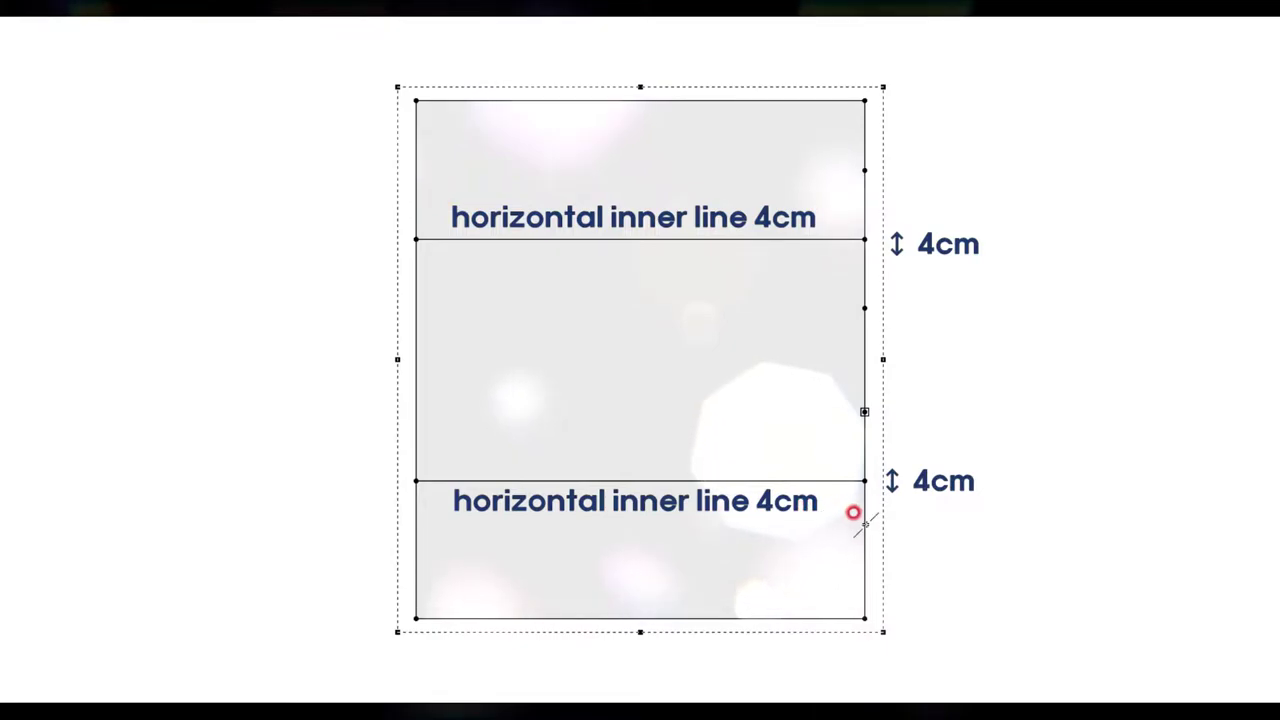
Step: Draw upper and lower V darts from the right edge to each inner line's left end
{"action": "left_click", "coordinate": [865, 171]}
{"action": "left_click", "coordinate": [416, 238]}
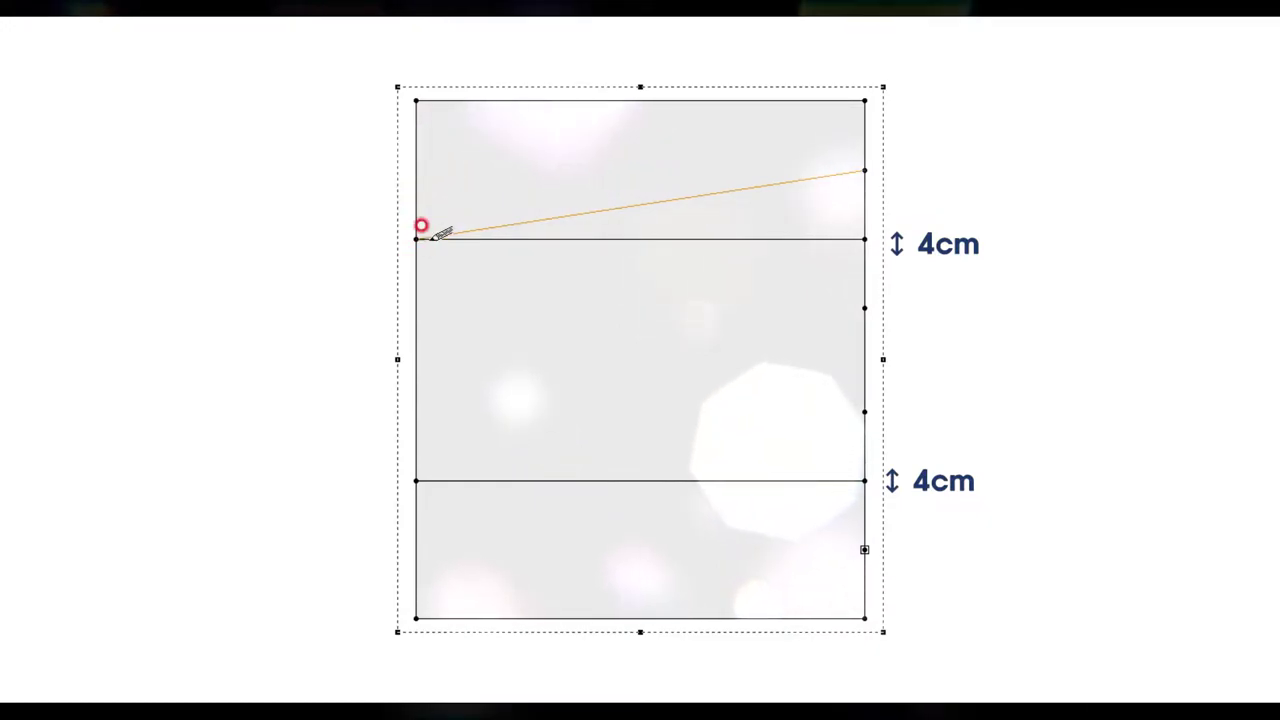
{"action": "left_click", "coordinate": [865, 308]}
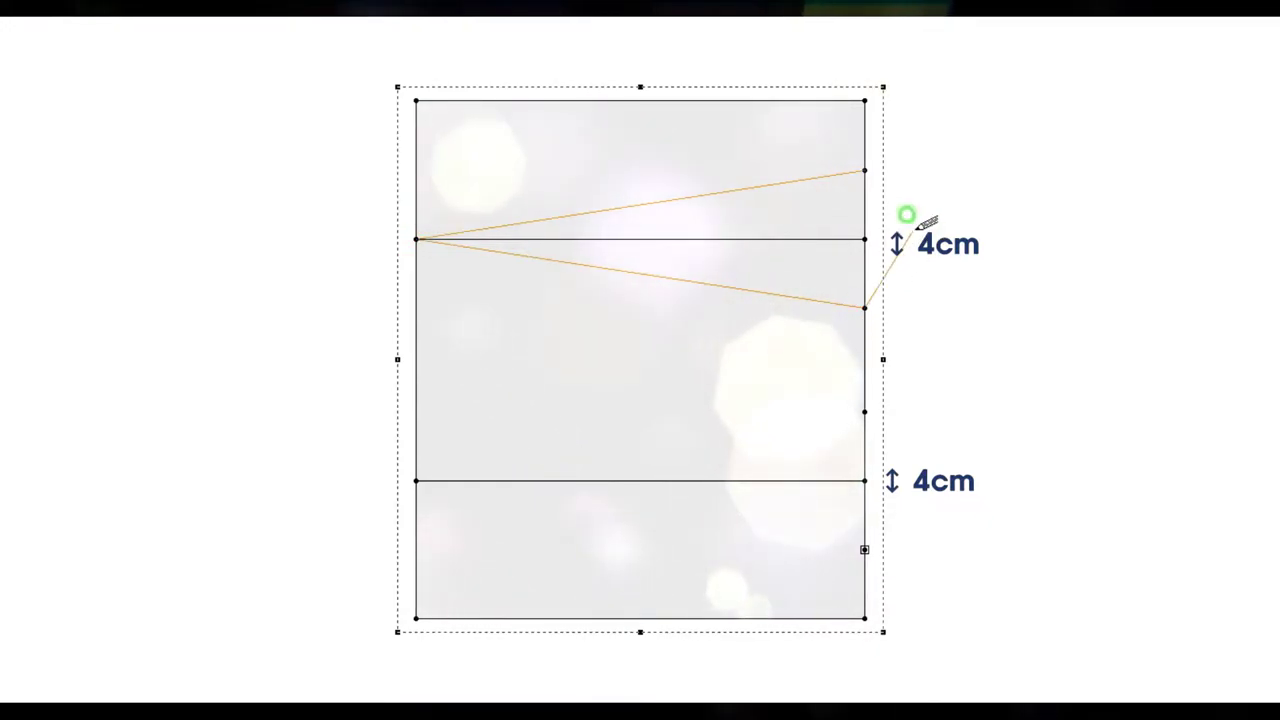
{"action": "right_click", "coordinate": [912, 235]}
{"action": "left_click", "coordinate": [925, 314]}
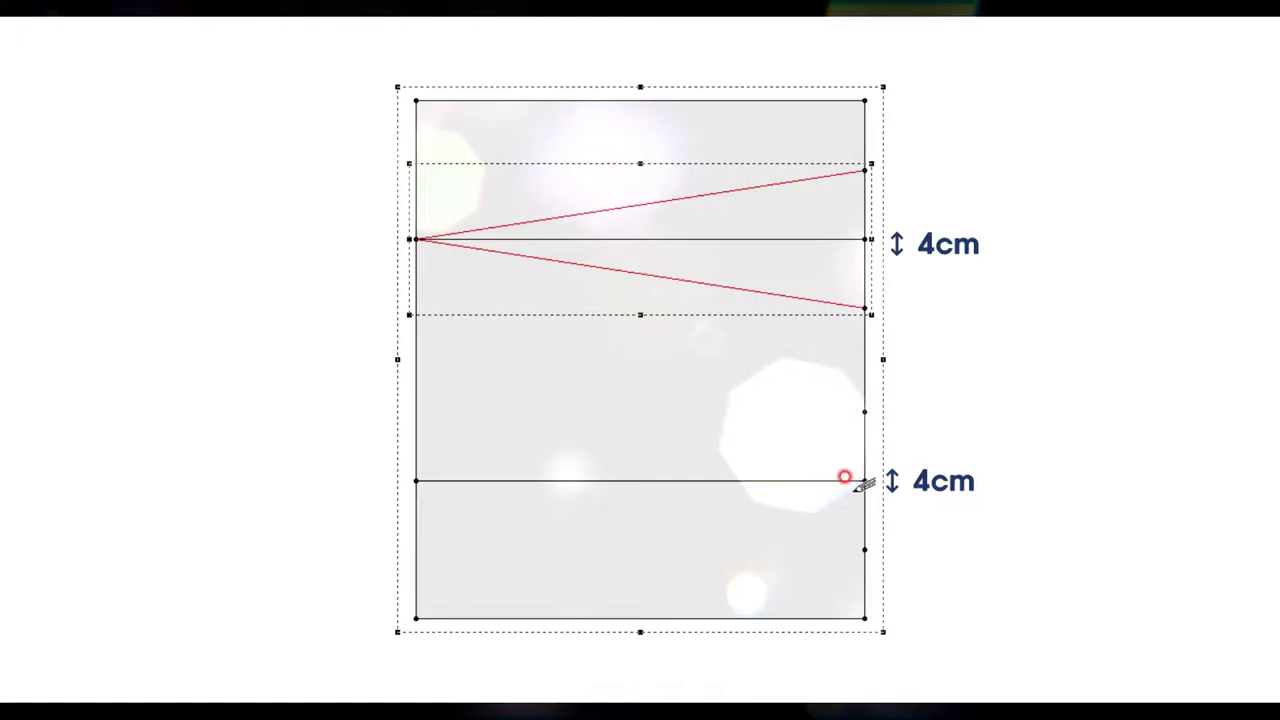
{"action": "left_click", "coordinate": [864, 411]}
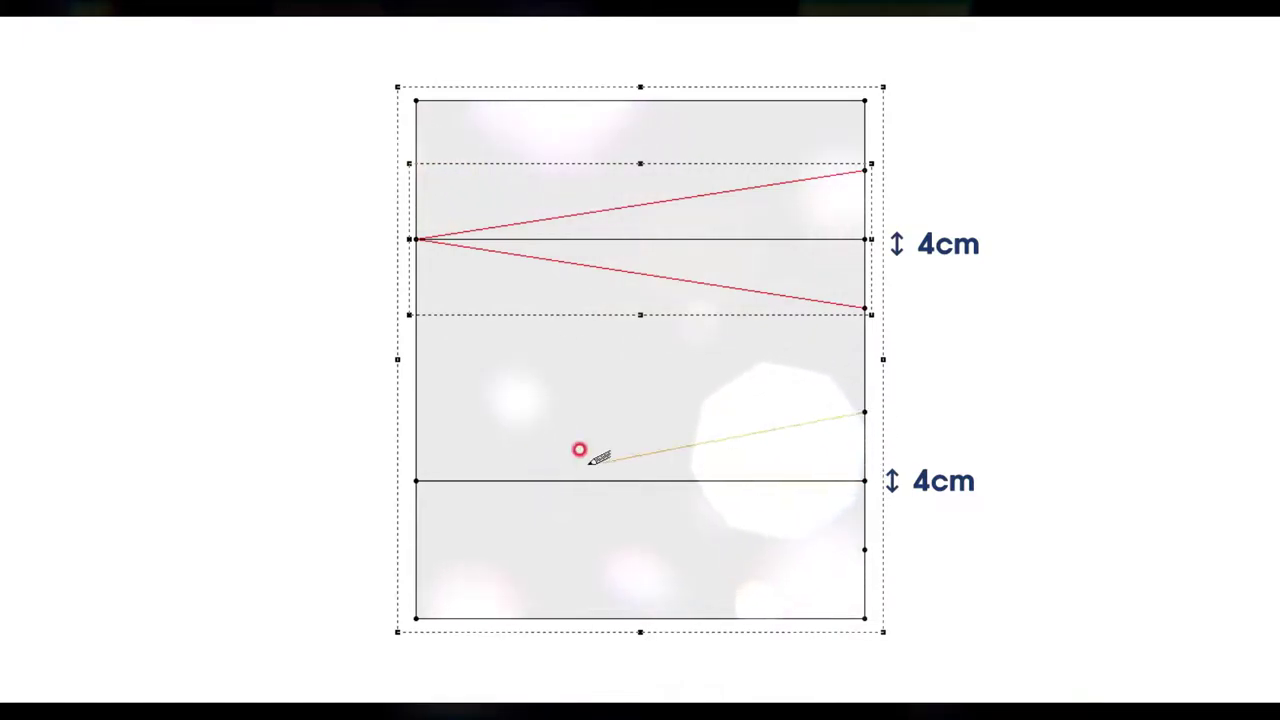
{"action": "left_click", "coordinate": [415, 481]}
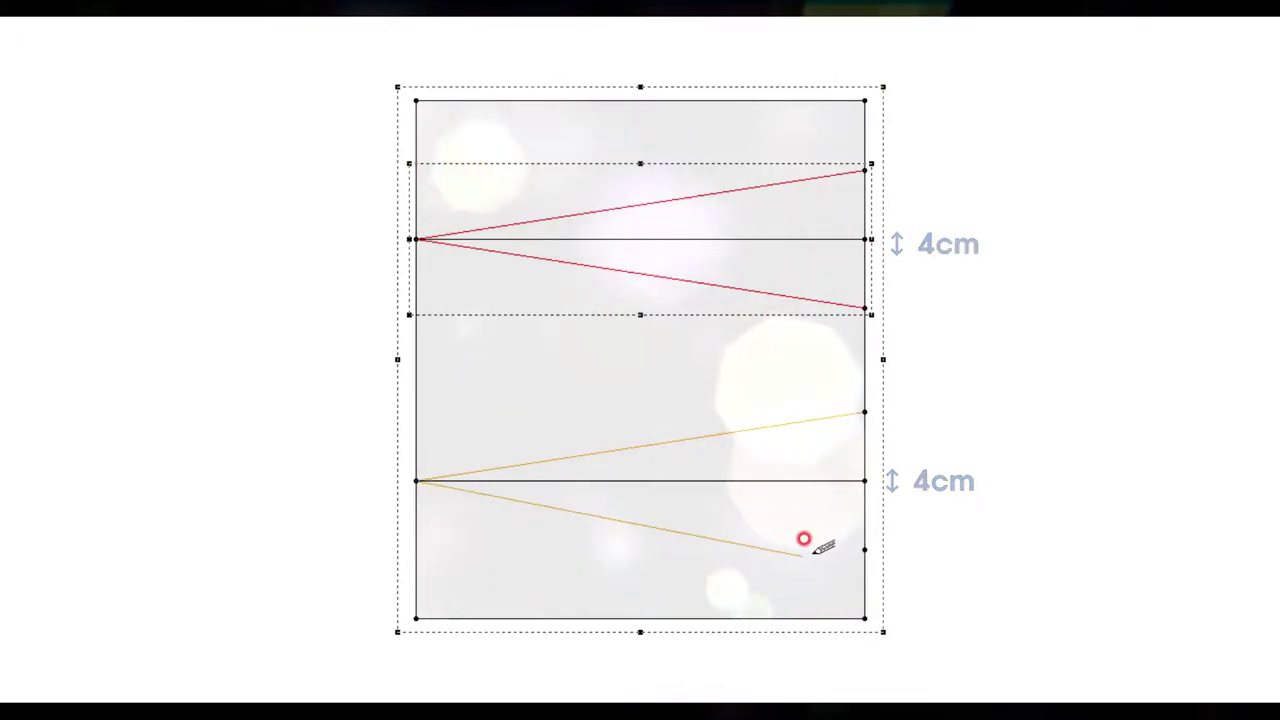
{"action": "double_click", "coordinate": [864, 549]}
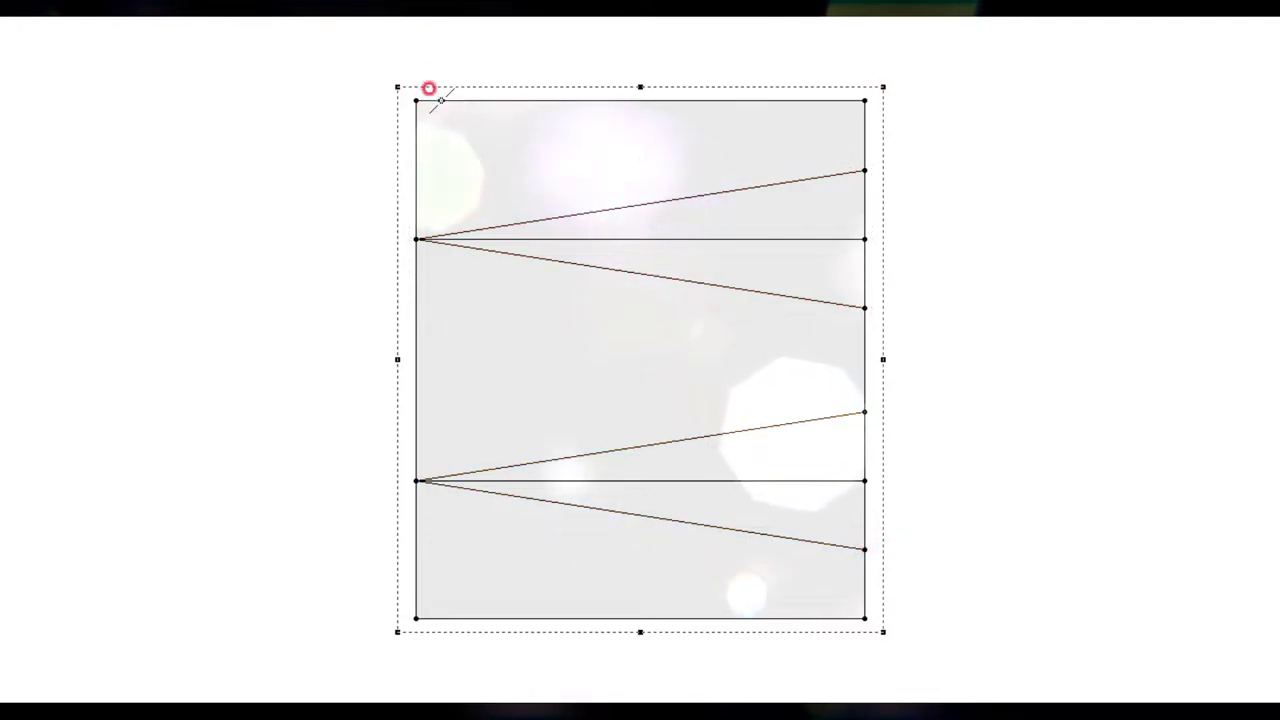
Step: Slant the left edge by joining points 1 cm in at top and bottom to the dart points
{"action": "left_click", "coordinate": [440, 100]}
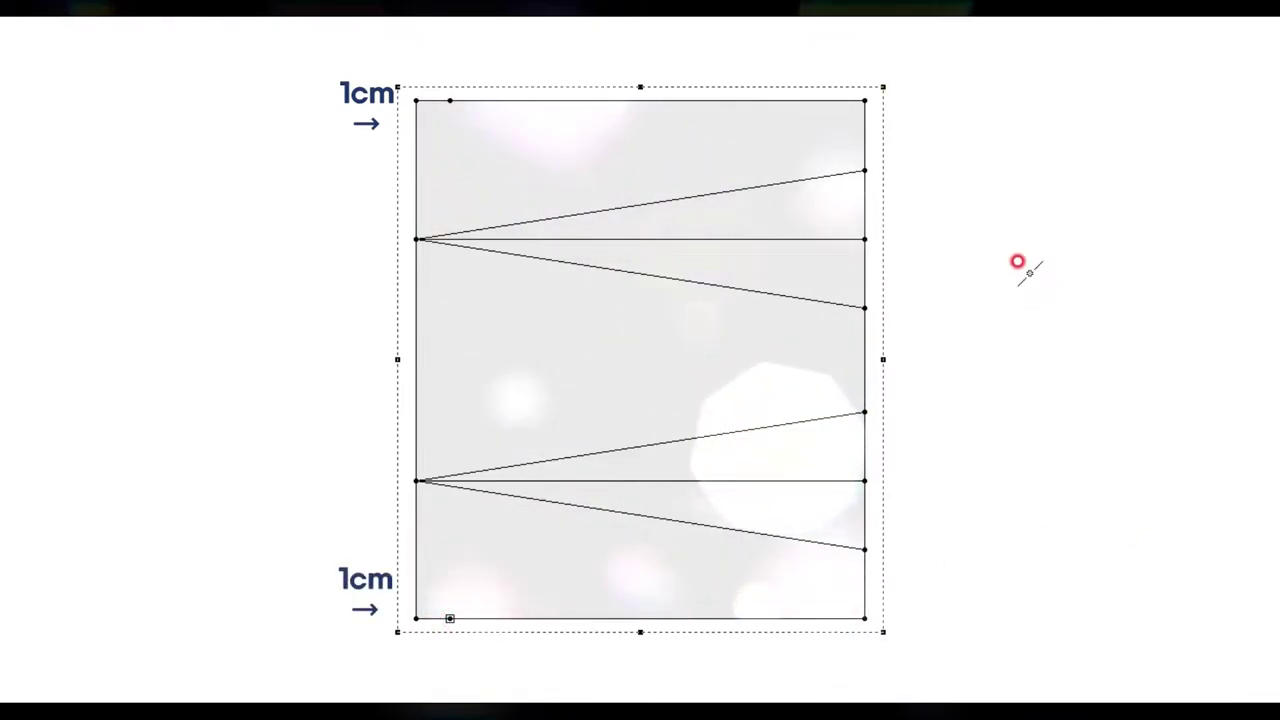
{"action": "left_click", "coordinate": [449, 101]}
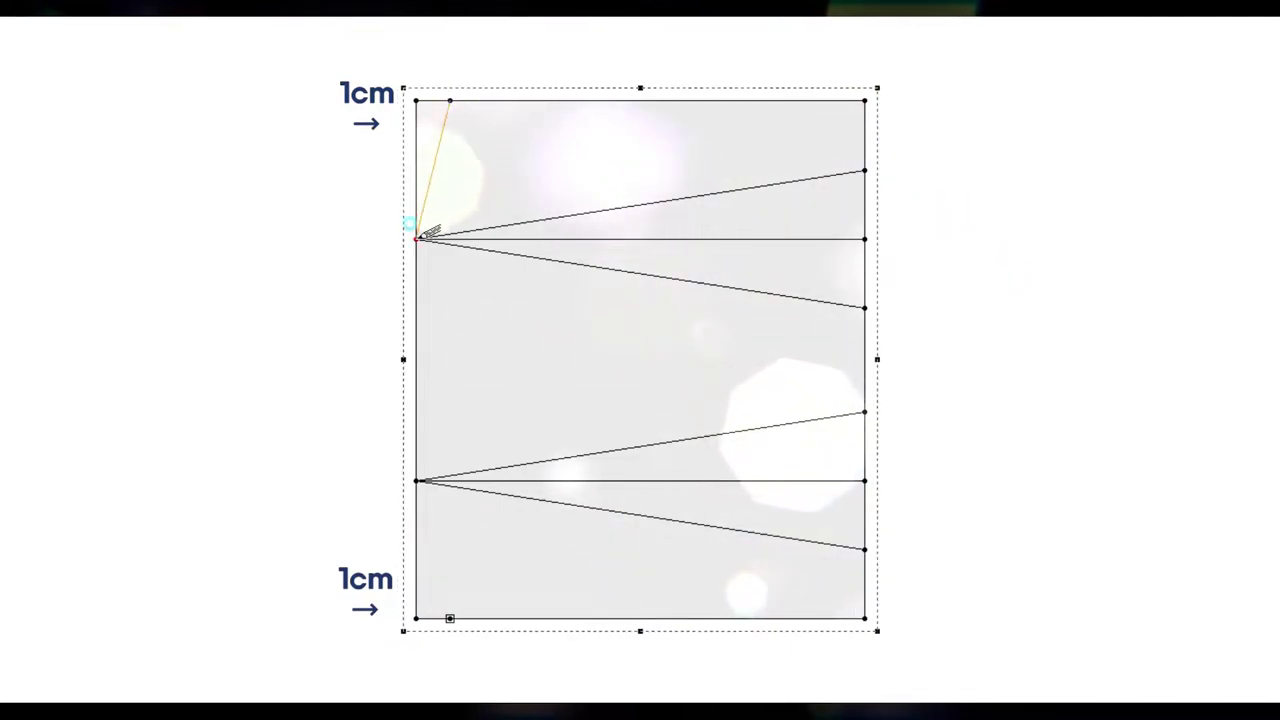
{"action": "left_click", "coordinate": [416, 240]}
{"action": "left_click", "coordinate": [416, 481]}
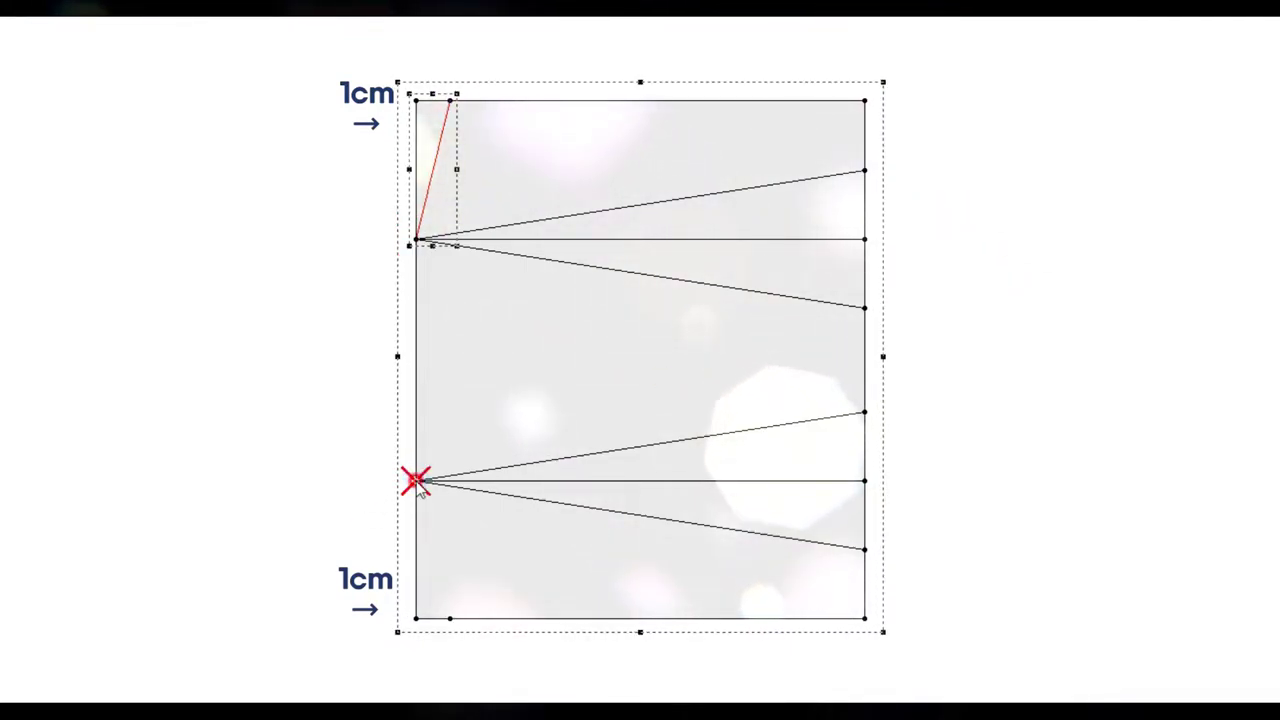
{"action": "left_click", "coordinate": [449, 618]}
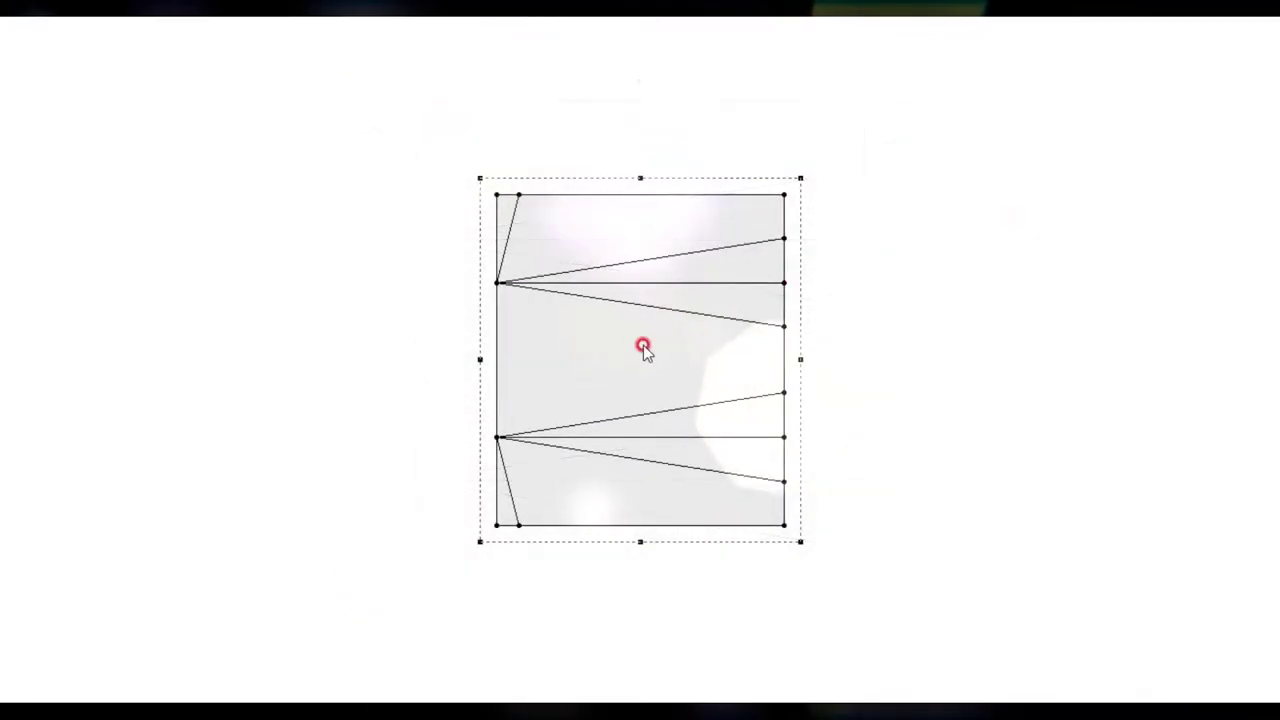
Step: Copy the block to the left and separate its top, middle and bottom pieces into a stack
{"action": "left_click_drag", "start_coordinate": [643, 347], "coordinate": [354, 347]}
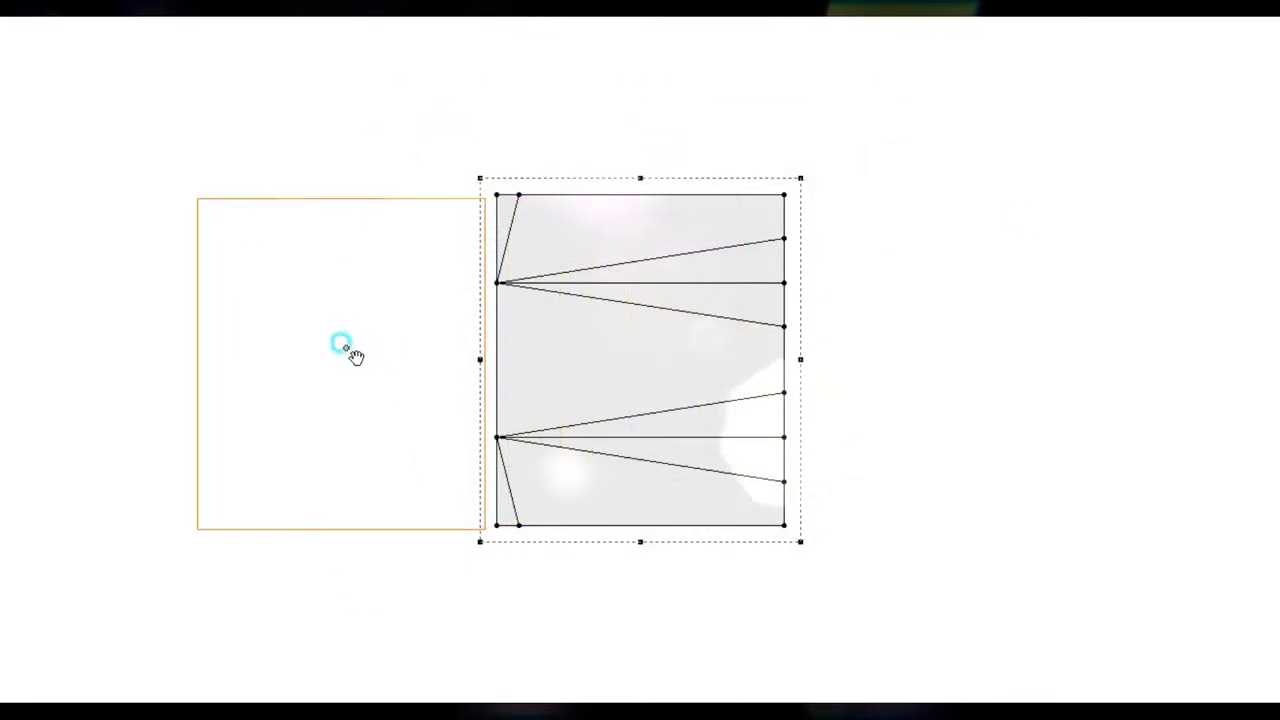
{"action": "left_click_drag", "start_coordinate": [360, 208], "coordinate": [745, 212]}
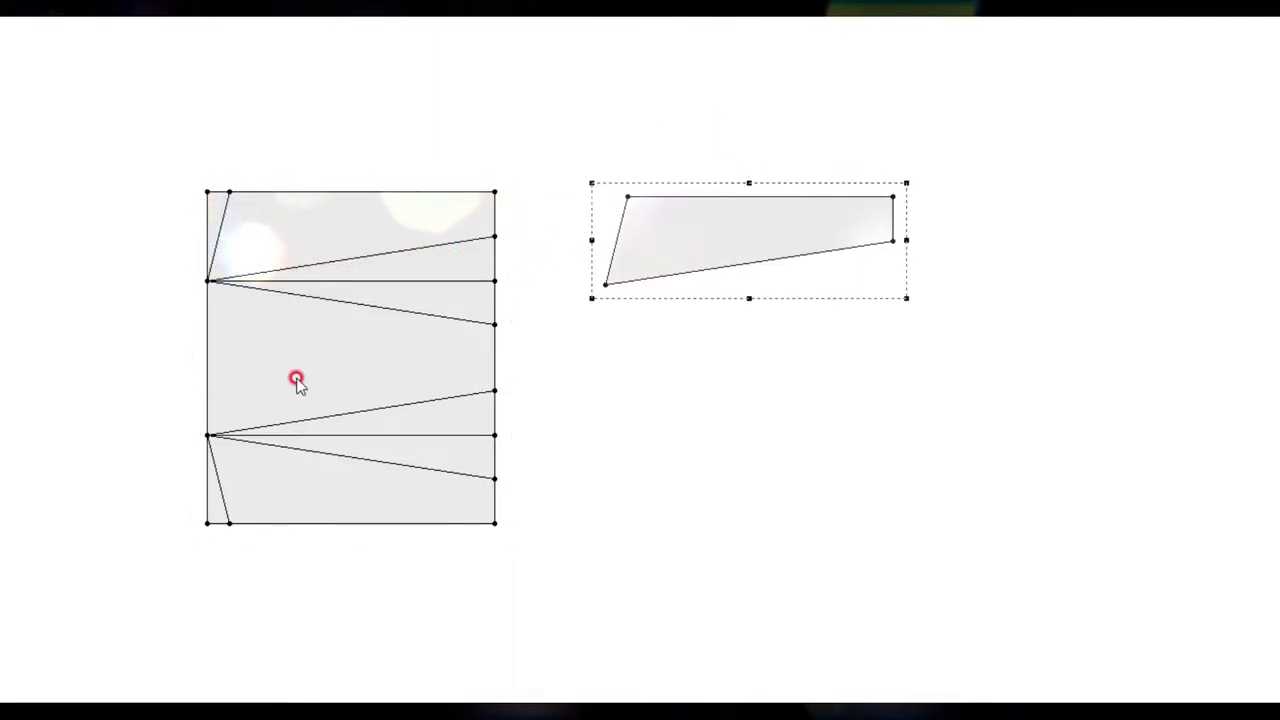
{"action": "left_click_drag", "start_coordinate": [300, 358], "coordinate": [760, 344]}
{"action": "left_click_drag", "start_coordinate": [697, 208], "coordinate": [694, 201]}
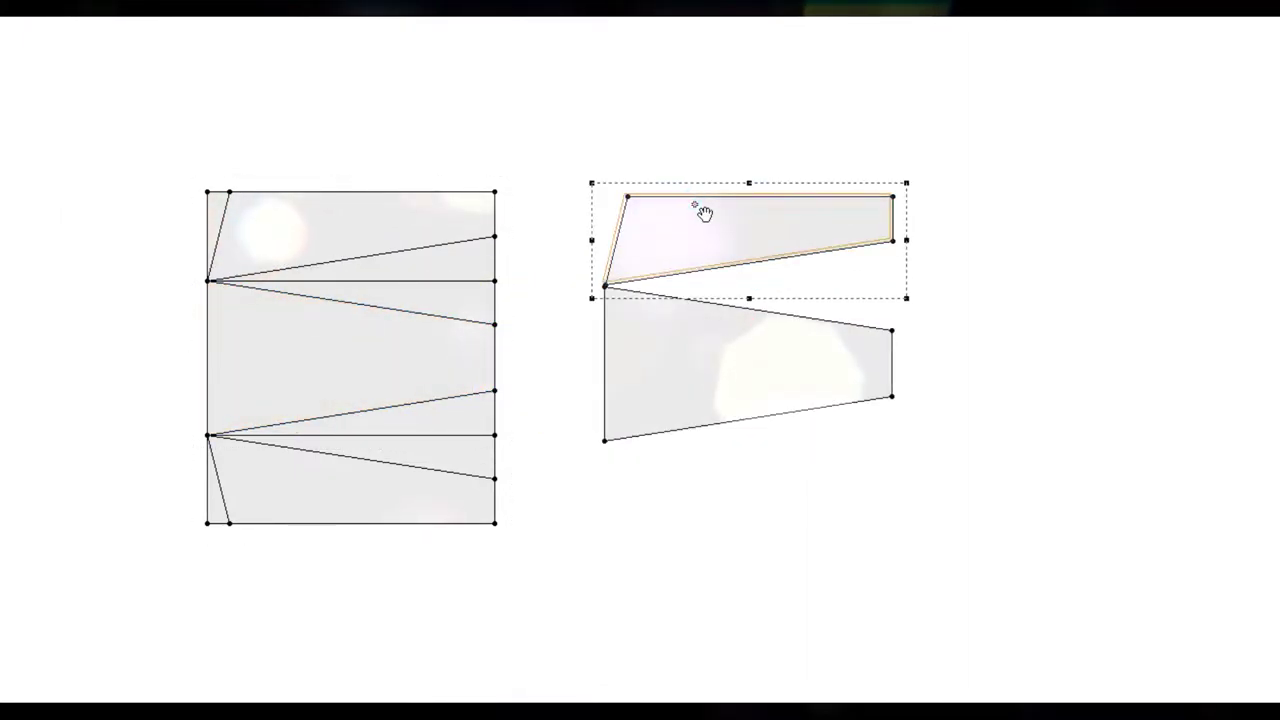
{"action": "mouse_move", "coordinate": [362, 478]}
{"action": "left_mouse_down"}
{"action": "mouse_move", "coordinate": [850, 486]}
{"action": "mouse_move", "coordinate": [829, 490]}
{"action": "left_mouse_up"}
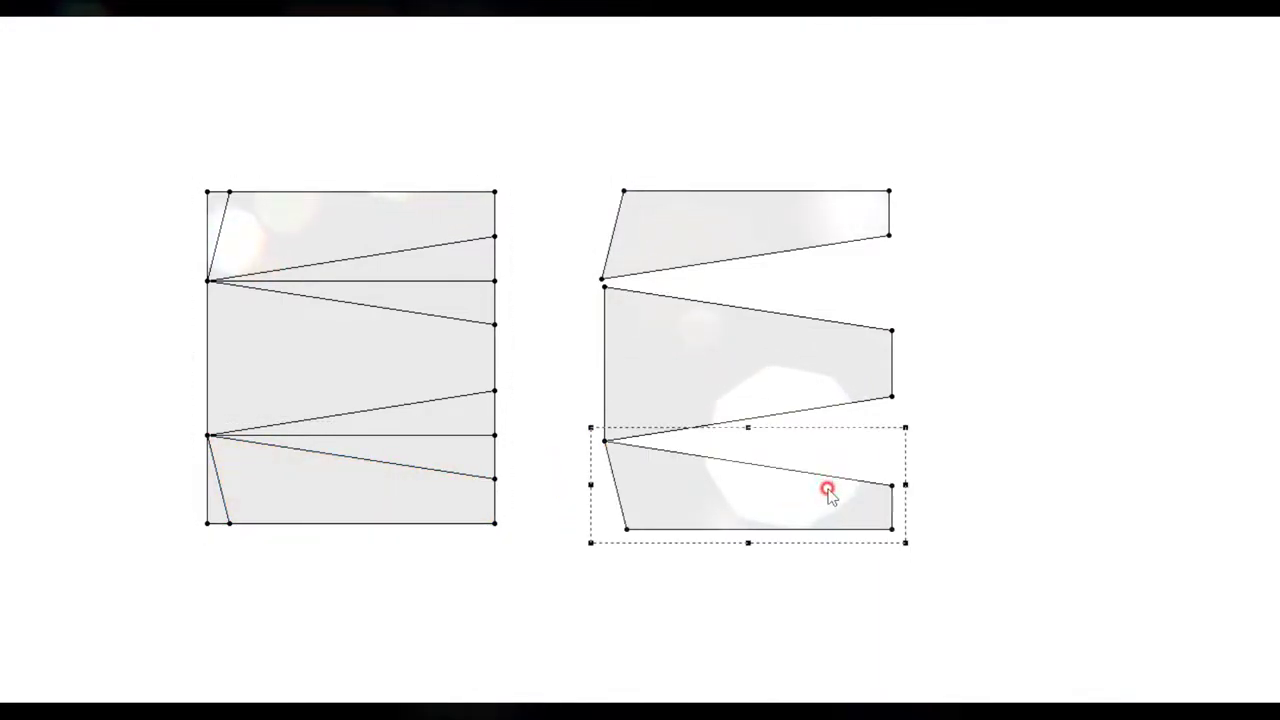
{"action": "left_click", "coordinate": [640, 245]}
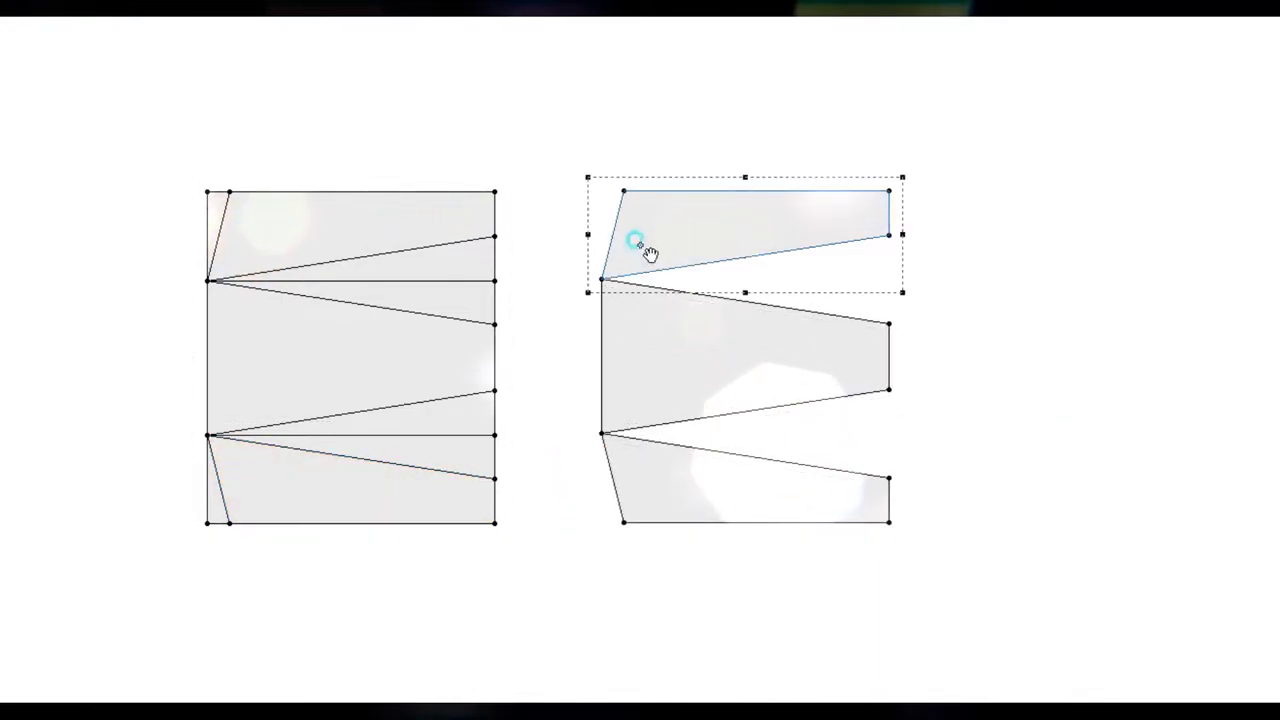
{"action": "left_click", "coordinate": [601, 279]}
Step: Rotate the top and bottom pieces about their left points to close both darts
{"action": "left_click_drag", "start_coordinate": [889, 190], "coordinate": [919, 278]}
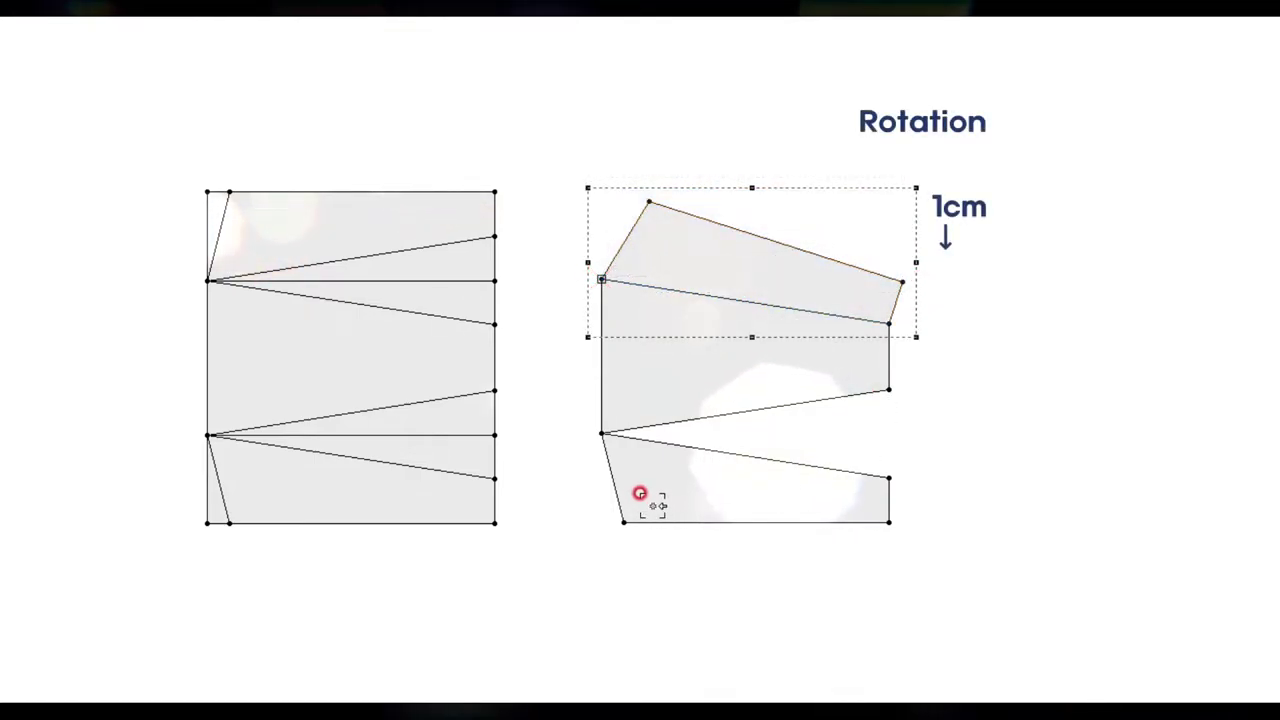
{"action": "left_click", "coordinate": [618, 448]}
{"action": "left_click", "coordinate": [601, 435]}
{"action": "left_click_drag", "start_coordinate": [902, 535], "coordinate": [908, 603]}
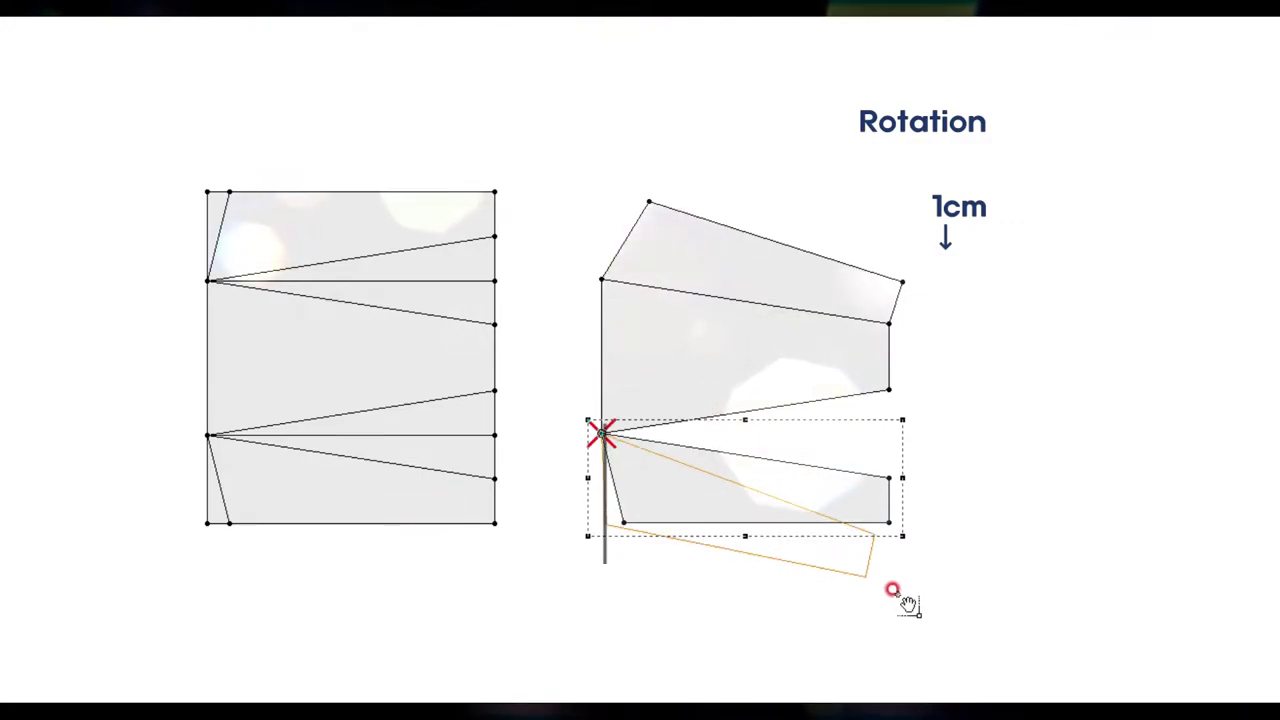
{"action": "left_click_drag", "start_coordinate": [908, 603], "coordinate": [888, 607]}
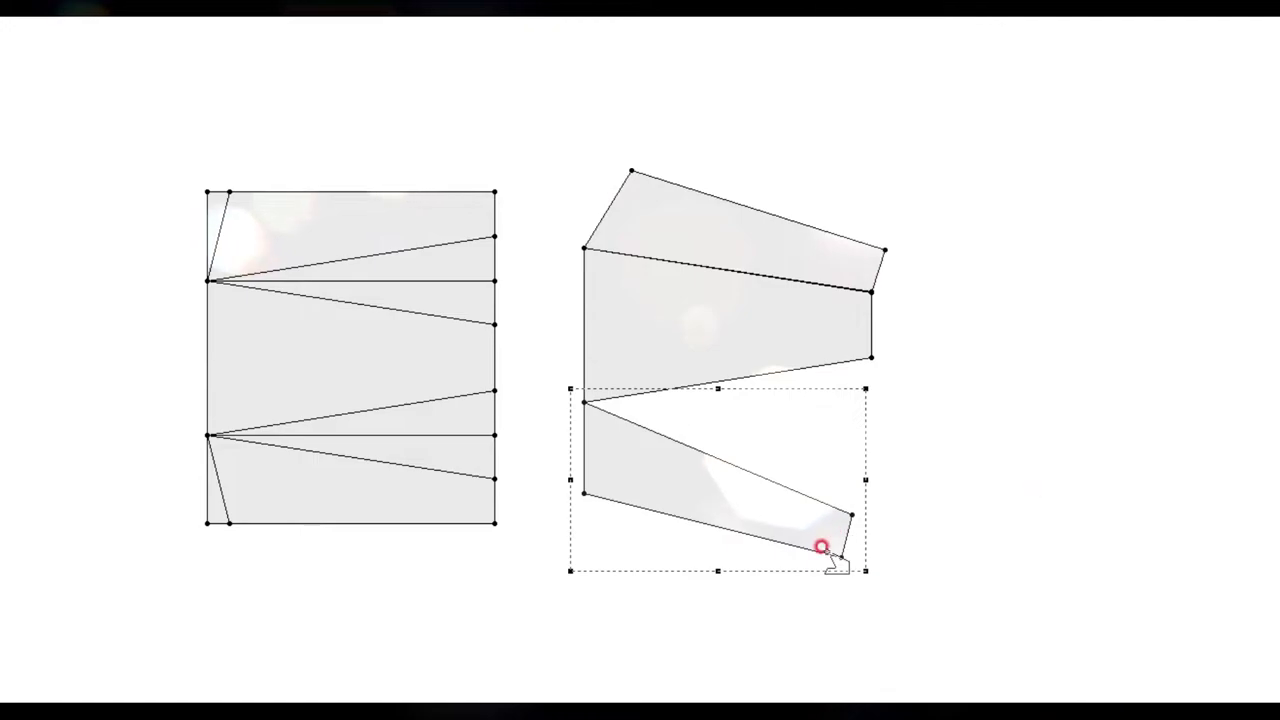
{"action": "left_click", "coordinate": [841, 556]}
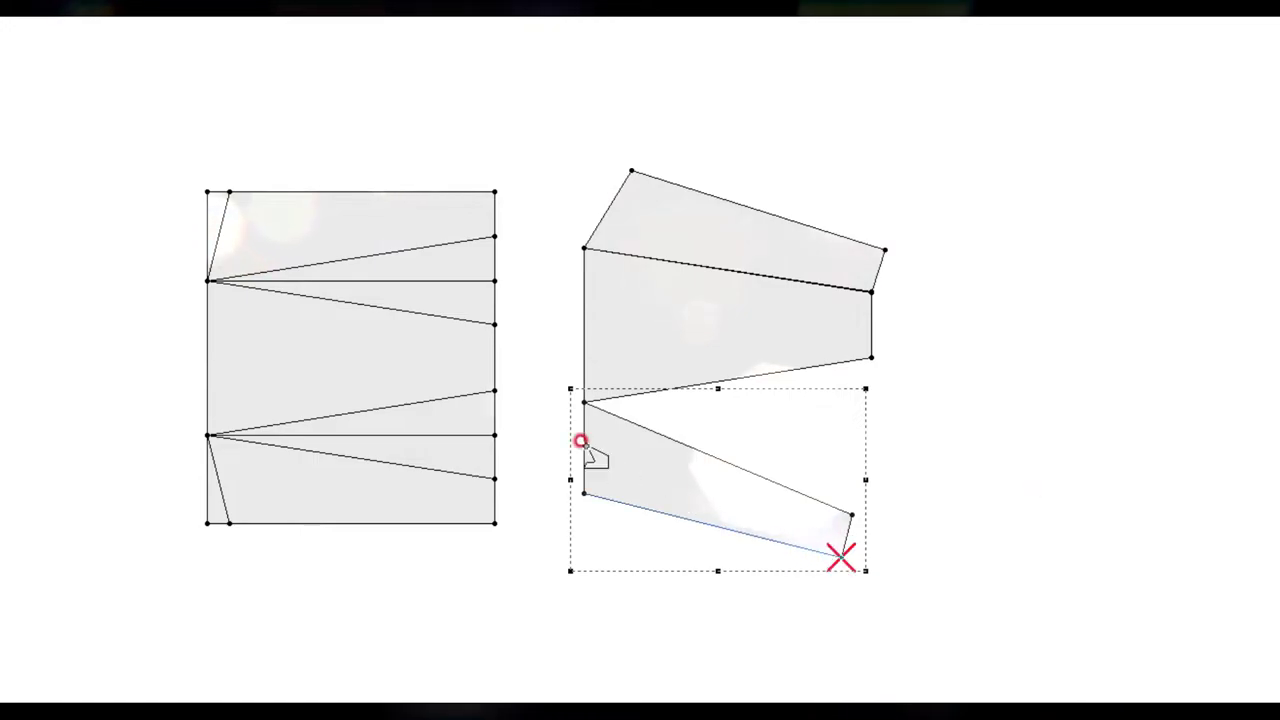
{"action": "left_click", "coordinate": [584, 248]}
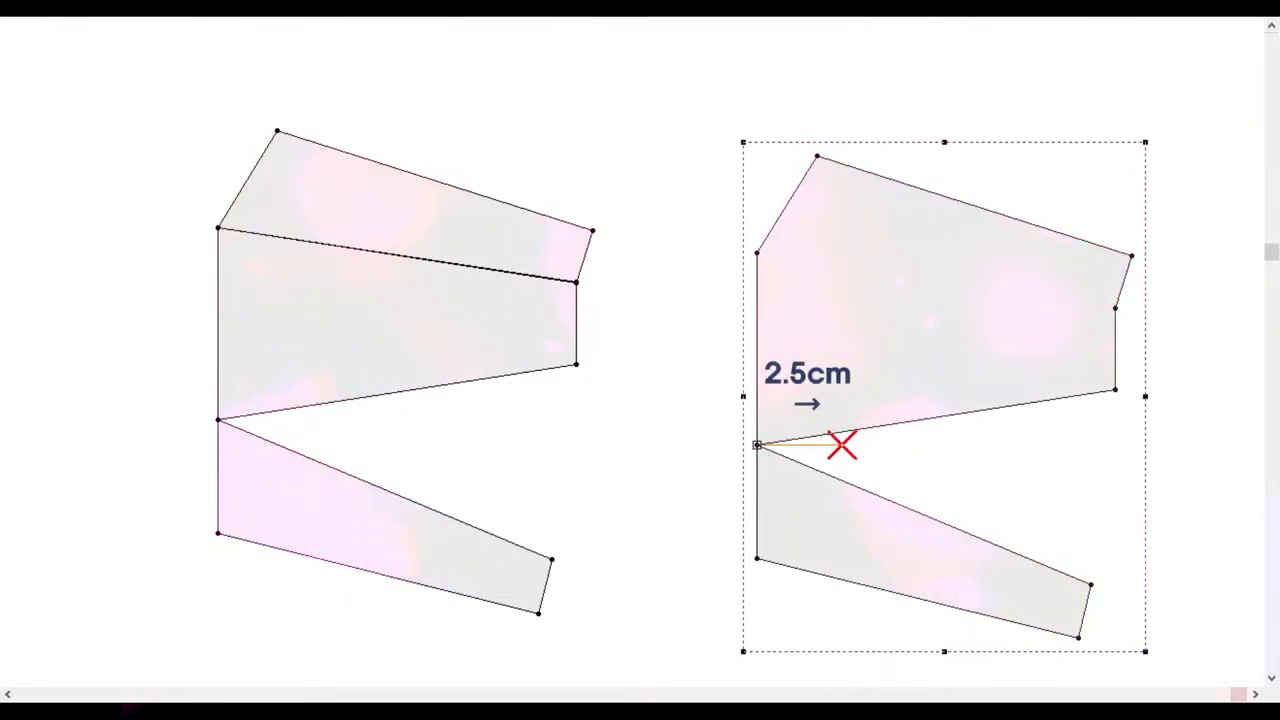
Step: Move the notch point 2.5 cm inward and curve the upper notch edge
{"action": "left_click", "coordinate": [808, 477]}
{"action": "left_click", "coordinate": [757, 444]}
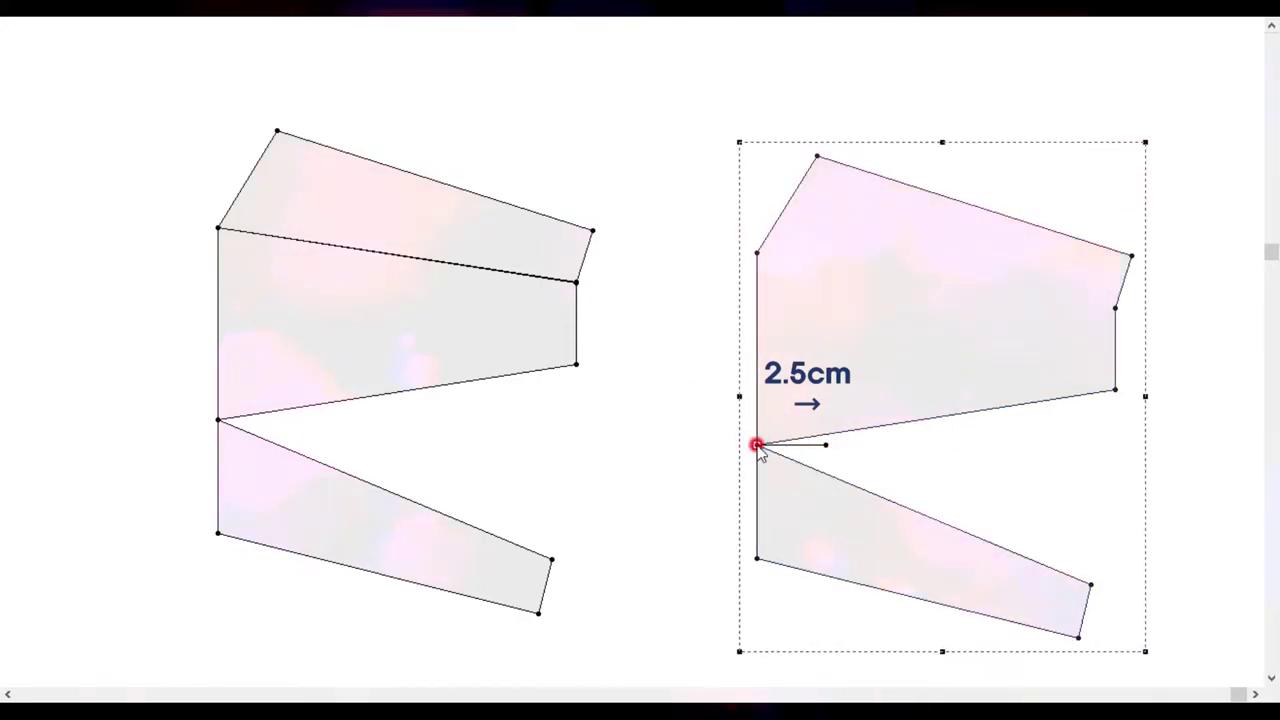
{"action": "left_click_drag", "start_coordinate": [757, 444], "coordinate": [826, 444]}
{"action": "left_click", "coordinate": [755, 537]}
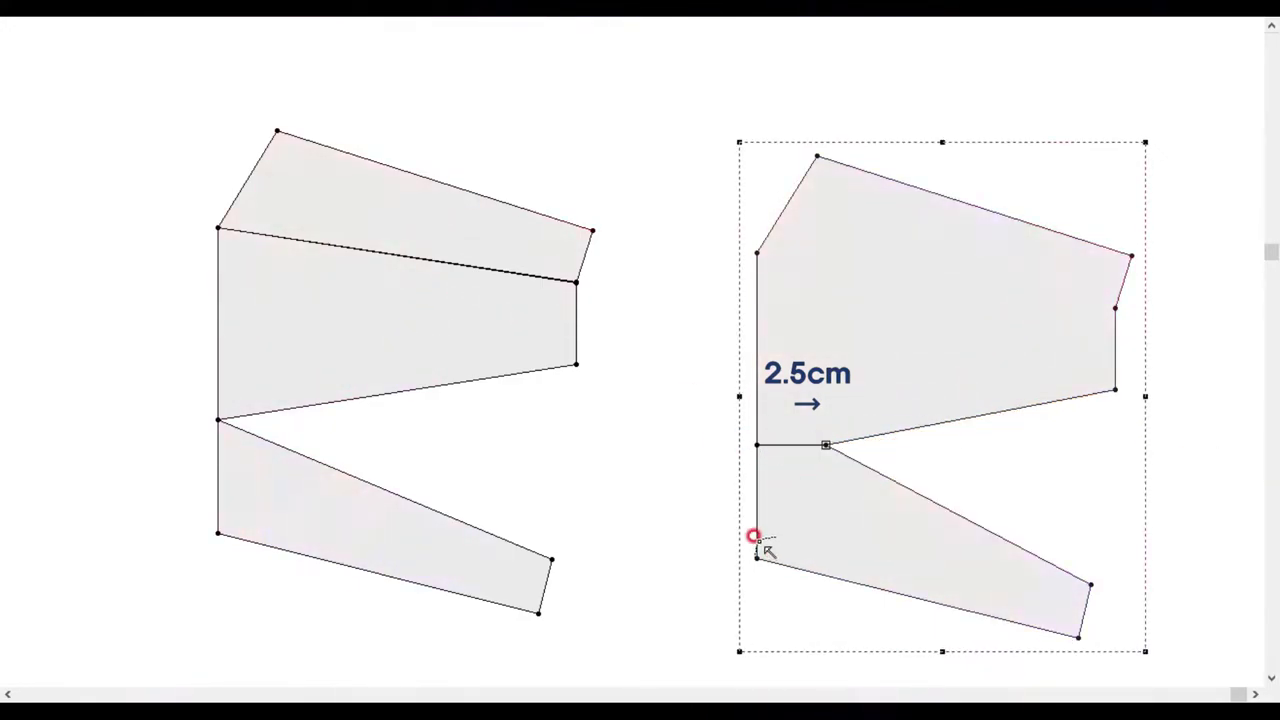
{"action": "left_click_drag", "start_coordinate": [962, 420], "coordinate": [934, 432]}
{"action": "left_click", "coordinate": [963, 603]}
Step: Raise the bottom-left corner 0.5 cm and curve the bottom edge
{"action": "left_click_drag", "start_coordinate": [877, 588], "coordinate": [878, 567]}
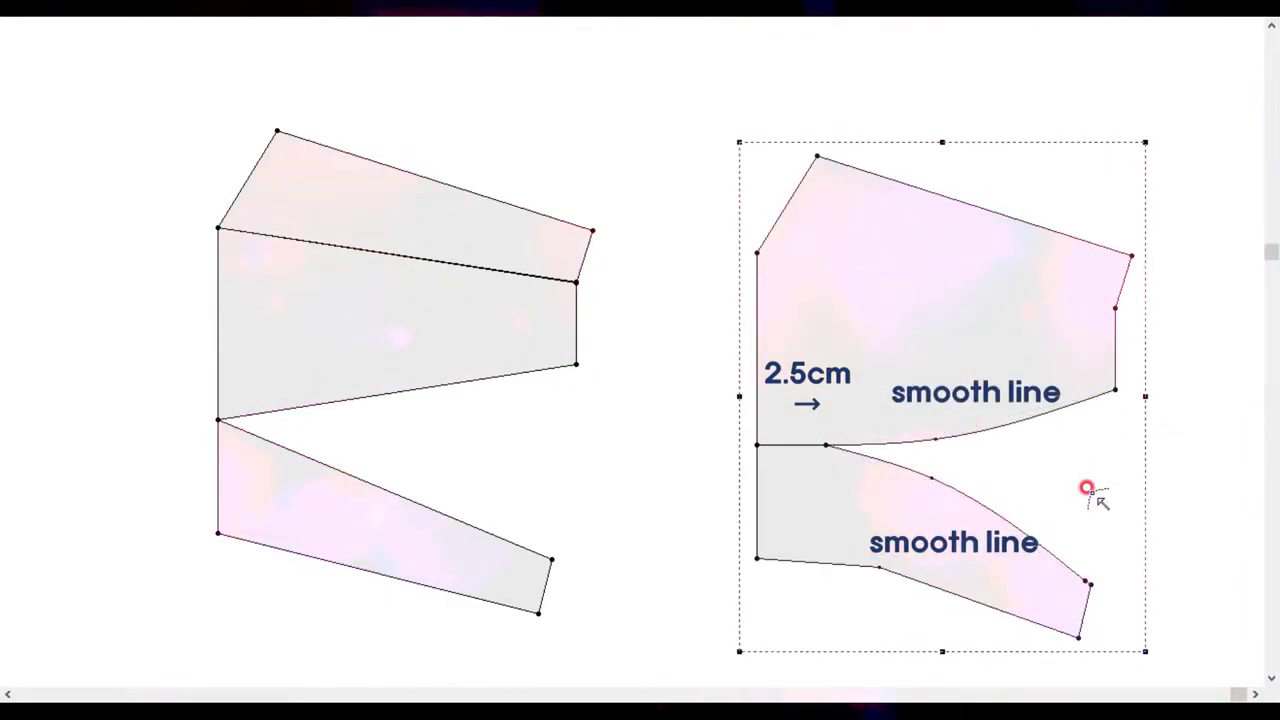
{"action": "key", "text": "ctrl+z"}
{"action": "left_click", "coordinate": [757, 557]}
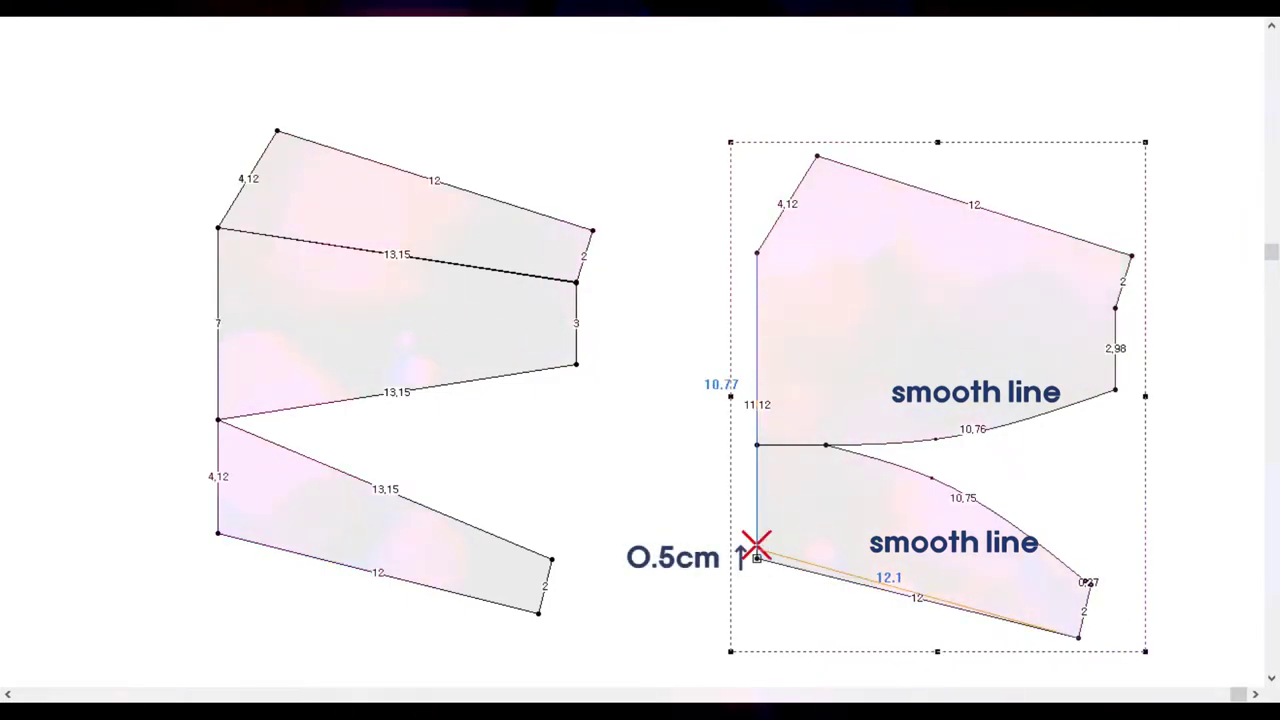
{"action": "left_click_drag", "start_coordinate": [757, 557], "coordinate": [757, 545]}
{"action": "left_click", "coordinate": [876, 602]}
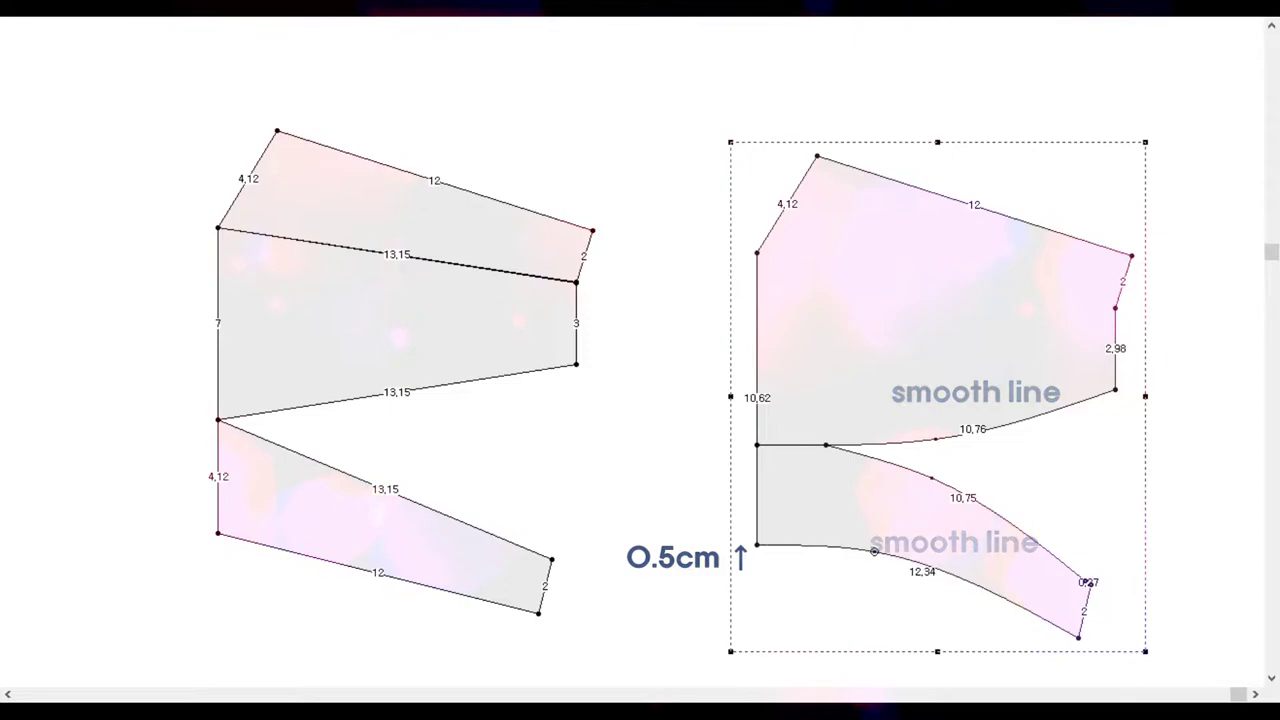
{"action": "left_click", "coordinate": [908, 624]}
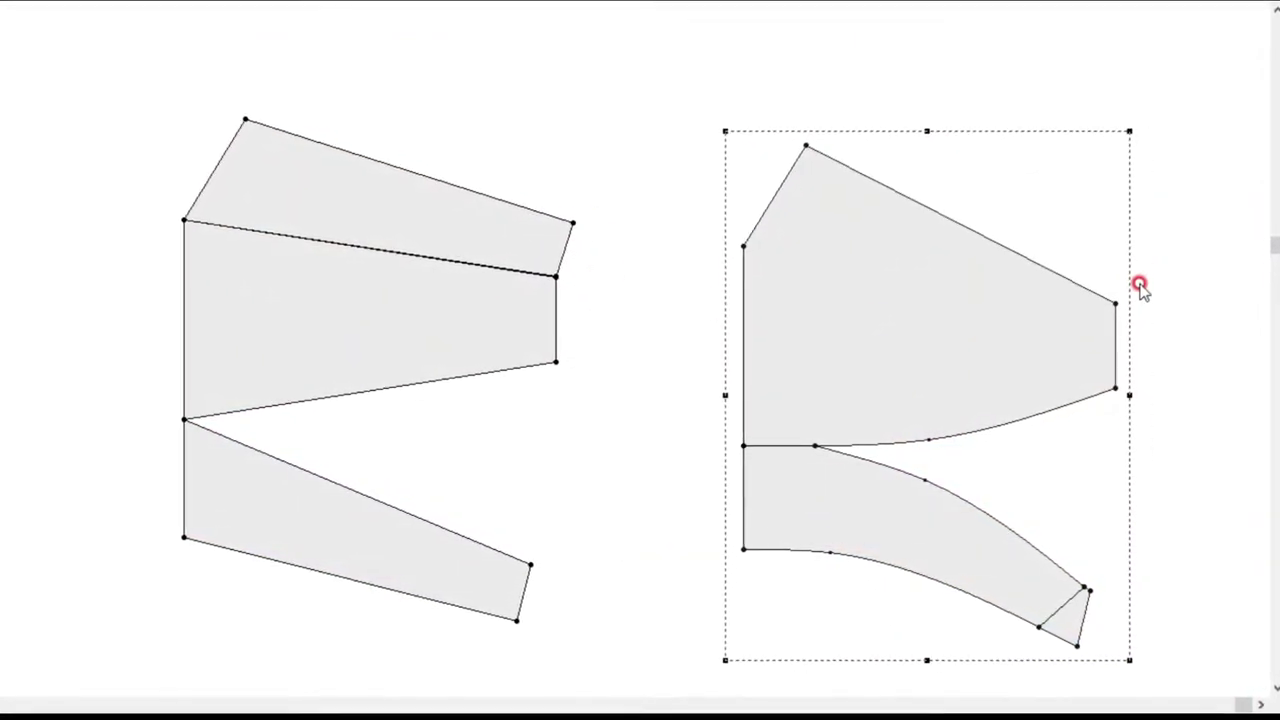
Step: Split off the small tip at the strap end and delete it
{"action": "left_click", "coordinate": [1157, 663]}
{"action": "right_click", "coordinate": [1171, 249]}
{"action": "left_click", "coordinate": [1200, 329]}
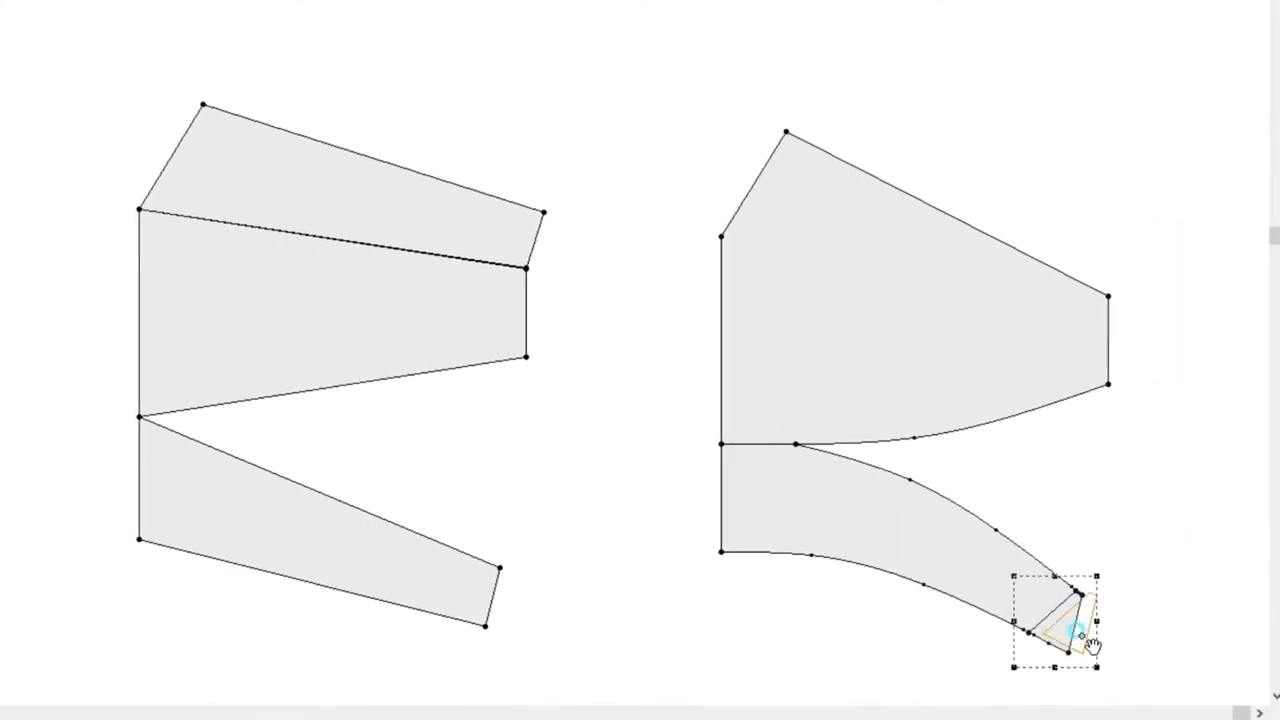
{"action": "left_click", "coordinate": [1125, 678]}
{"action": "key", "text": "Delete"}
Step: Curve the top-left corner and the top edge inward, and mark a slanted cut below the notch
{"action": "left_click", "coordinate": [703, 160]}
{"action": "left_click_drag", "start_coordinate": [700, 157], "coordinate": [680, 166]}
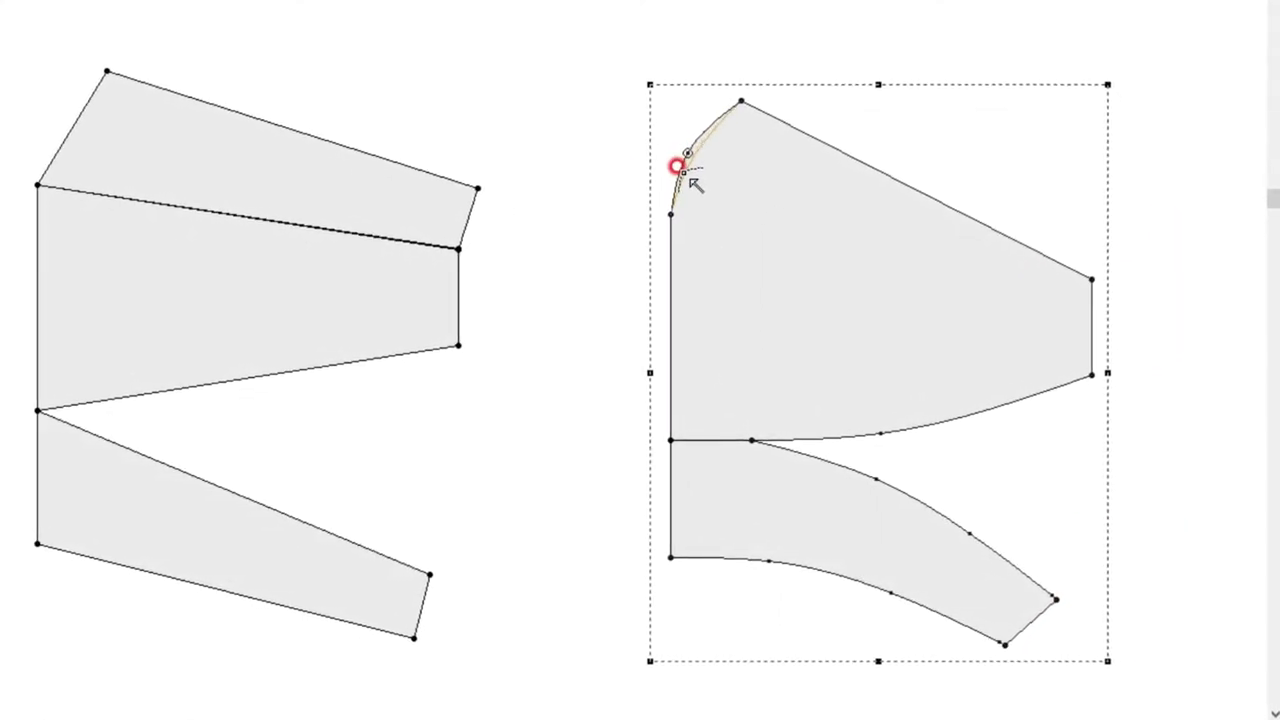
{"action": "left_click", "coordinate": [905, 192]}
{"action": "mouse_move", "coordinate": [906, 188]}
{"action": "left_mouse_down"}
{"action": "mouse_move", "coordinate": [885, 198]}
{"action": "mouse_move", "coordinate": [837, 177]}
{"action": "left_mouse_up"}
{"action": "left_click", "coordinate": [714, 89]}
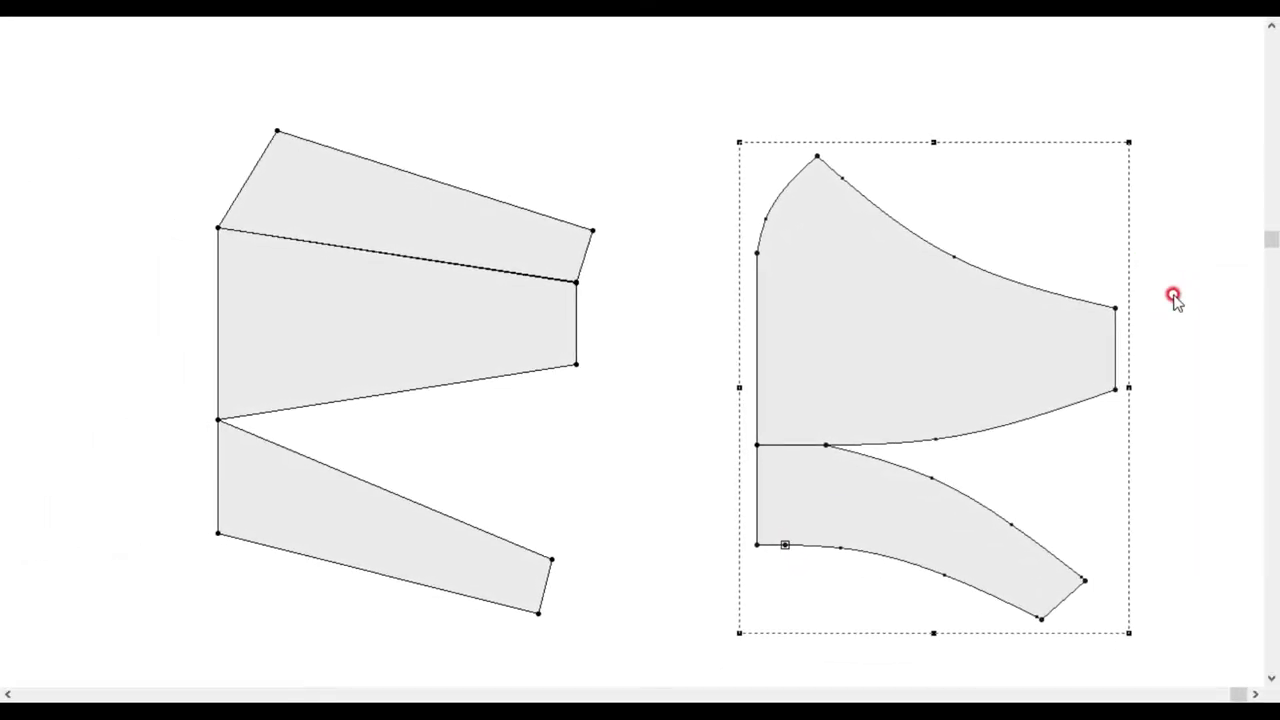
{"action": "left_click", "coordinate": [779, 447]}
{"action": "left_click_drag", "start_coordinate": [767, 515], "coordinate": [651, 523]}
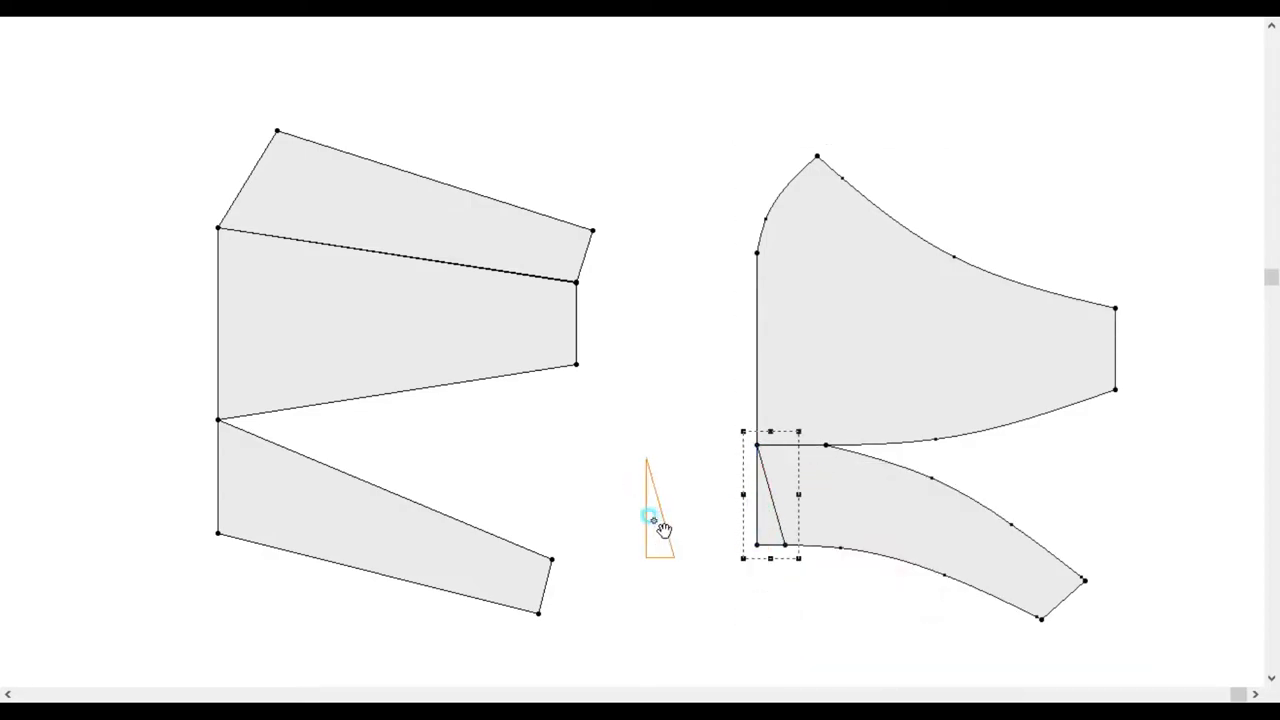
Step: Delete the cut-off triangle and the three original straight pieces
{"action": "key", "text": "ctrl+x"}
{"action": "left_click", "coordinate": [483, 298]}
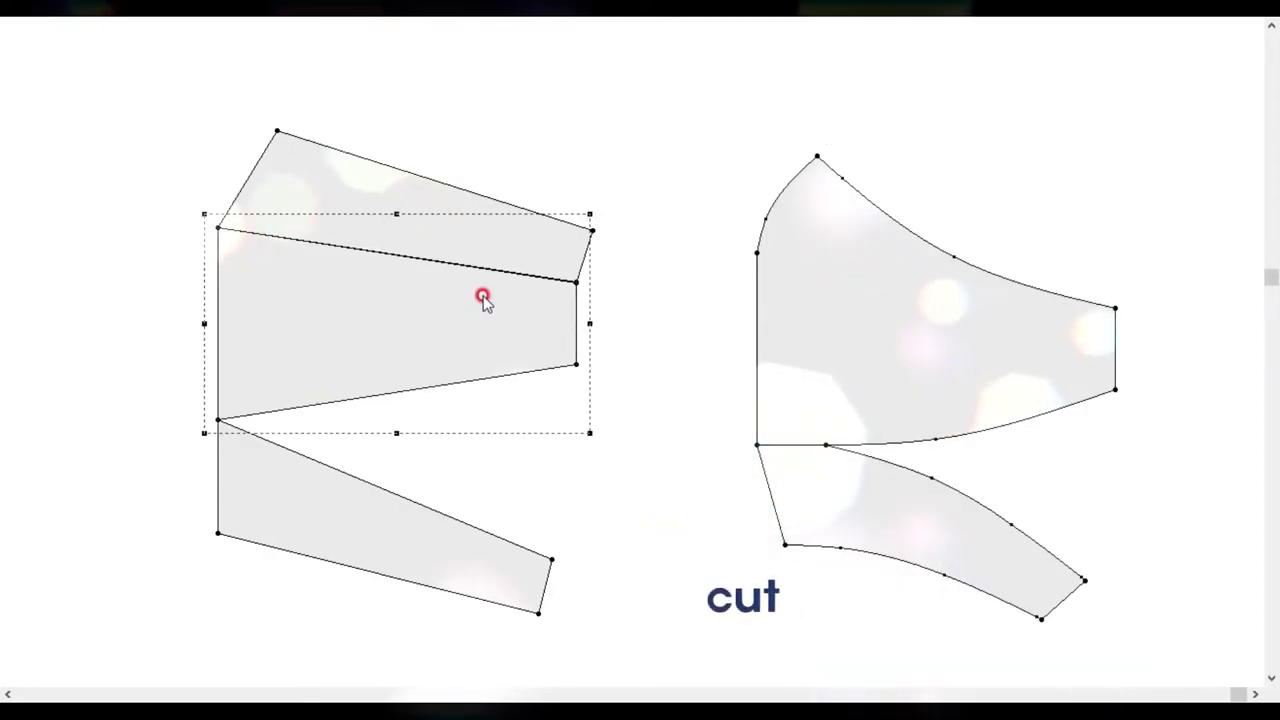
{"action": "left_click", "coordinate": [391, 523], "text": "shift"}
{"action": "key", "text": "ctrl+x"}
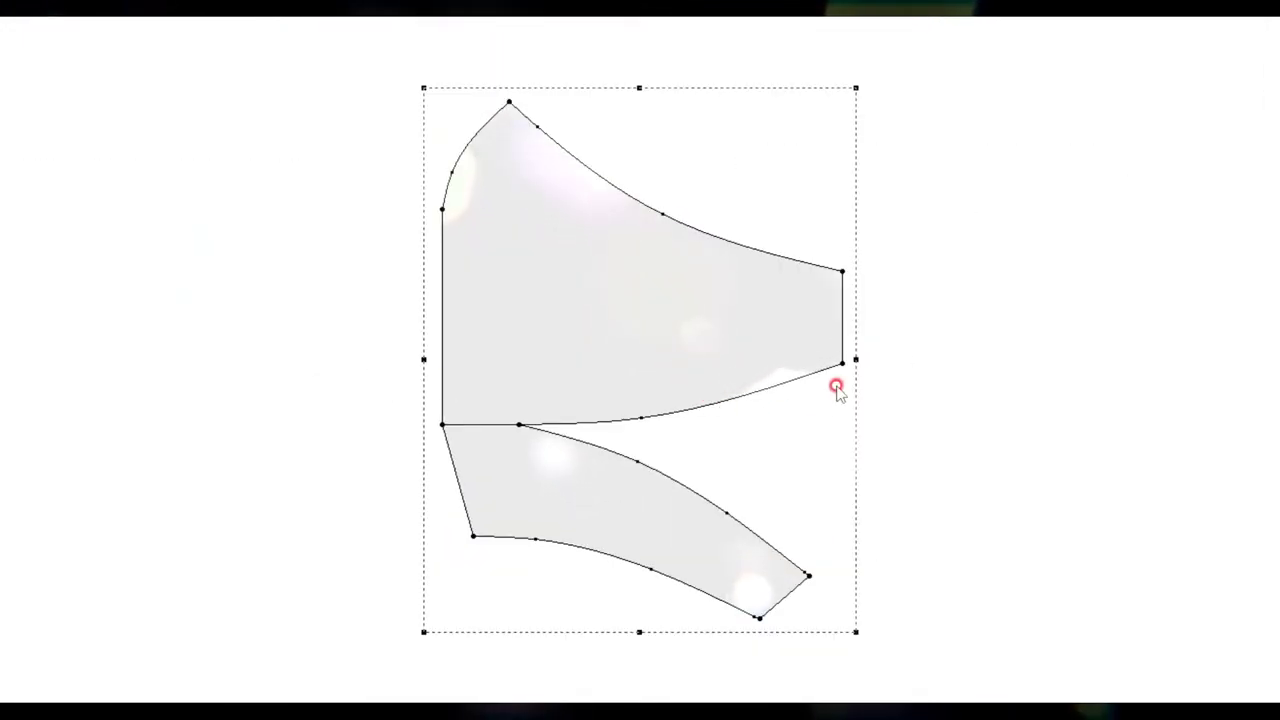
Step: Turn the strap's lower-left edge into a curve
{"action": "left_click", "coordinate": [636, 460]}
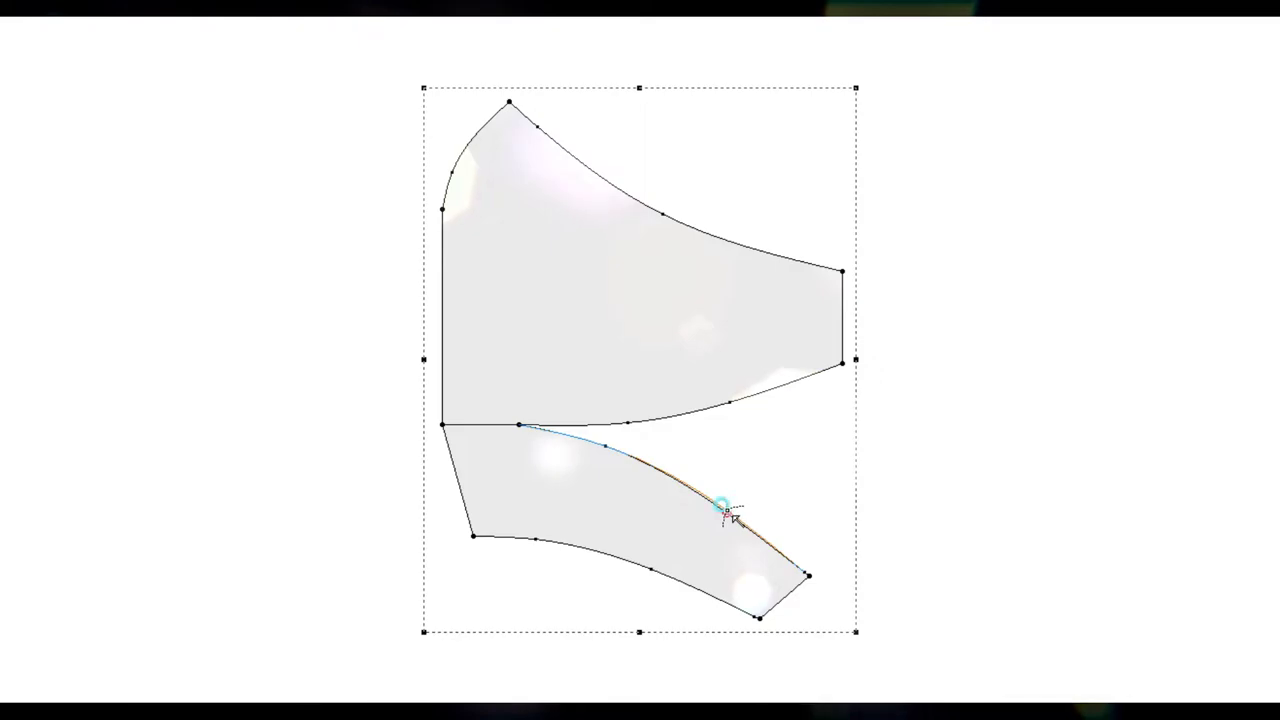
{"action": "left_click", "coordinate": [648, 567]}
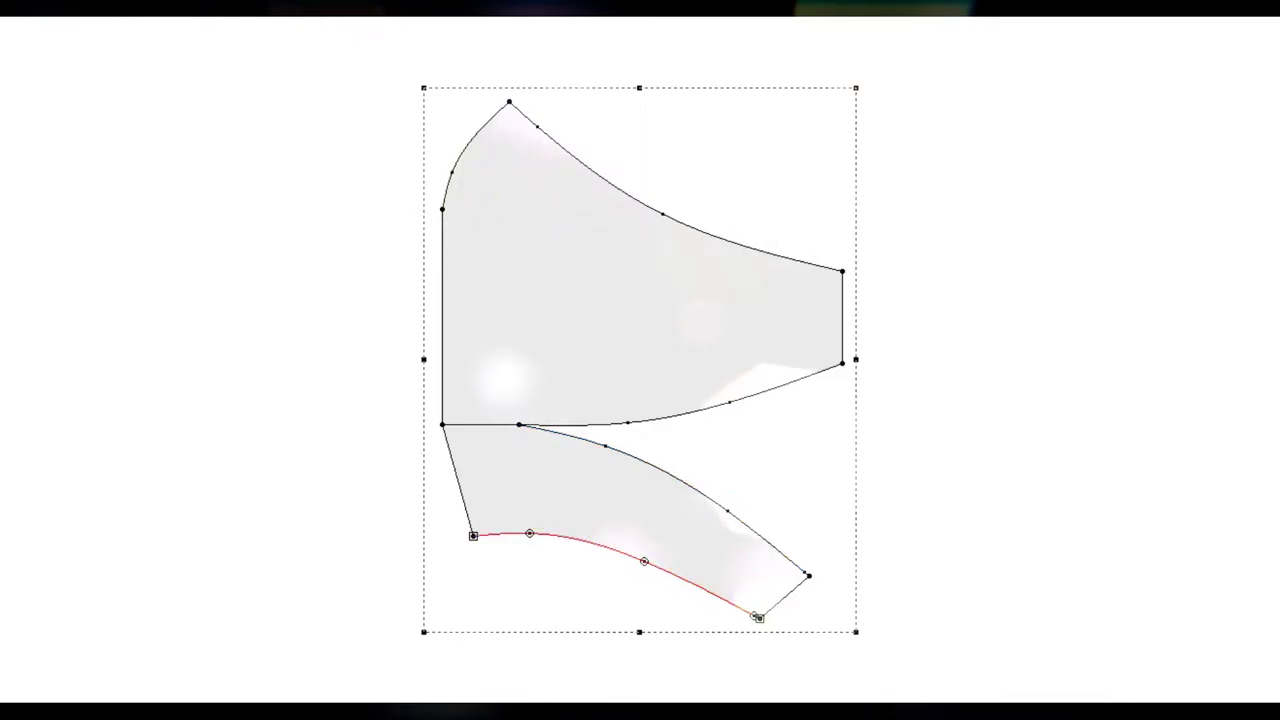
{"action": "right_click", "coordinate": [512, 130]}
{"action": "left_click", "coordinate": [540, 137]}
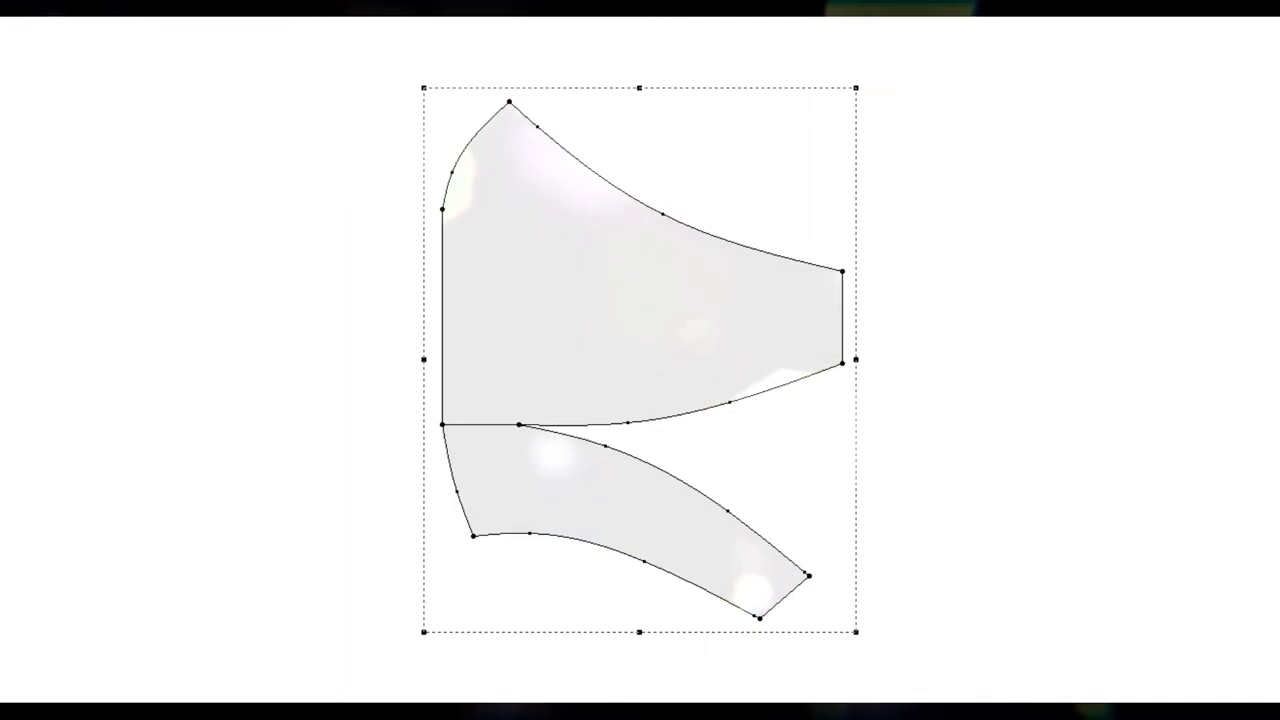
{"action": "right_click", "coordinate": [976, 352]}
{"action": "key", "text": "Escape"}
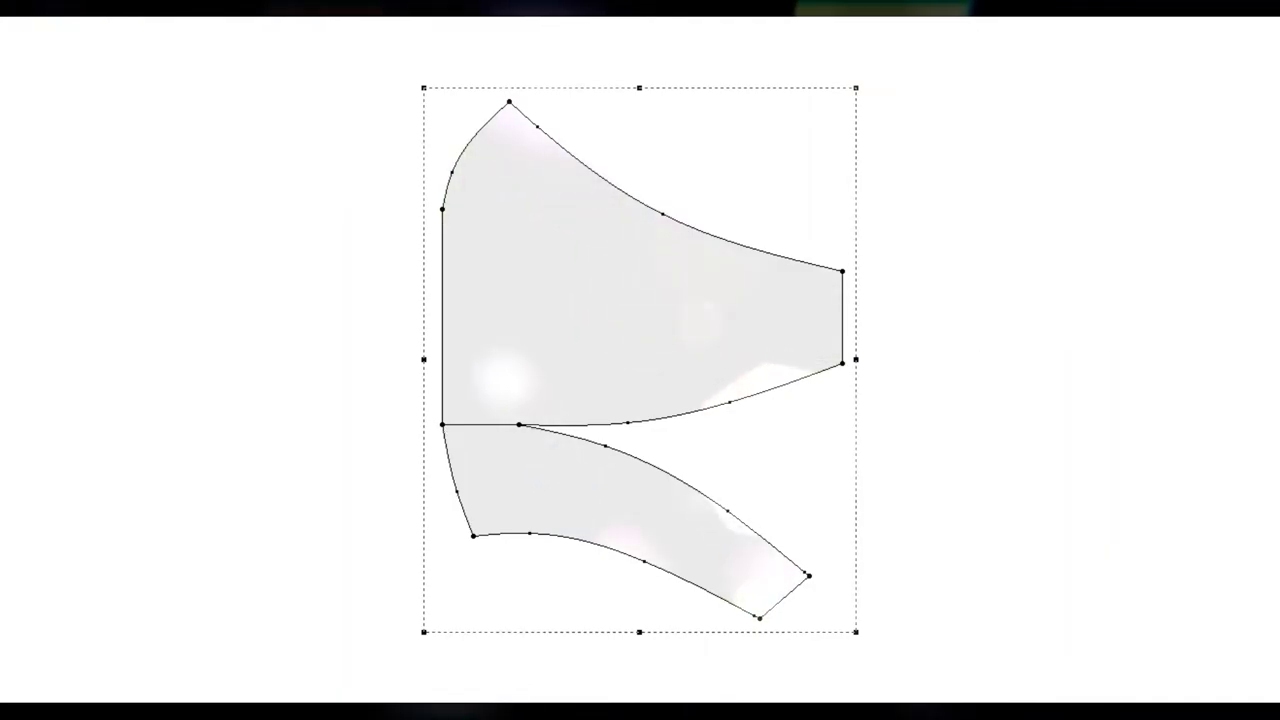
{"action": "left_click", "coordinate": [654, 211]}
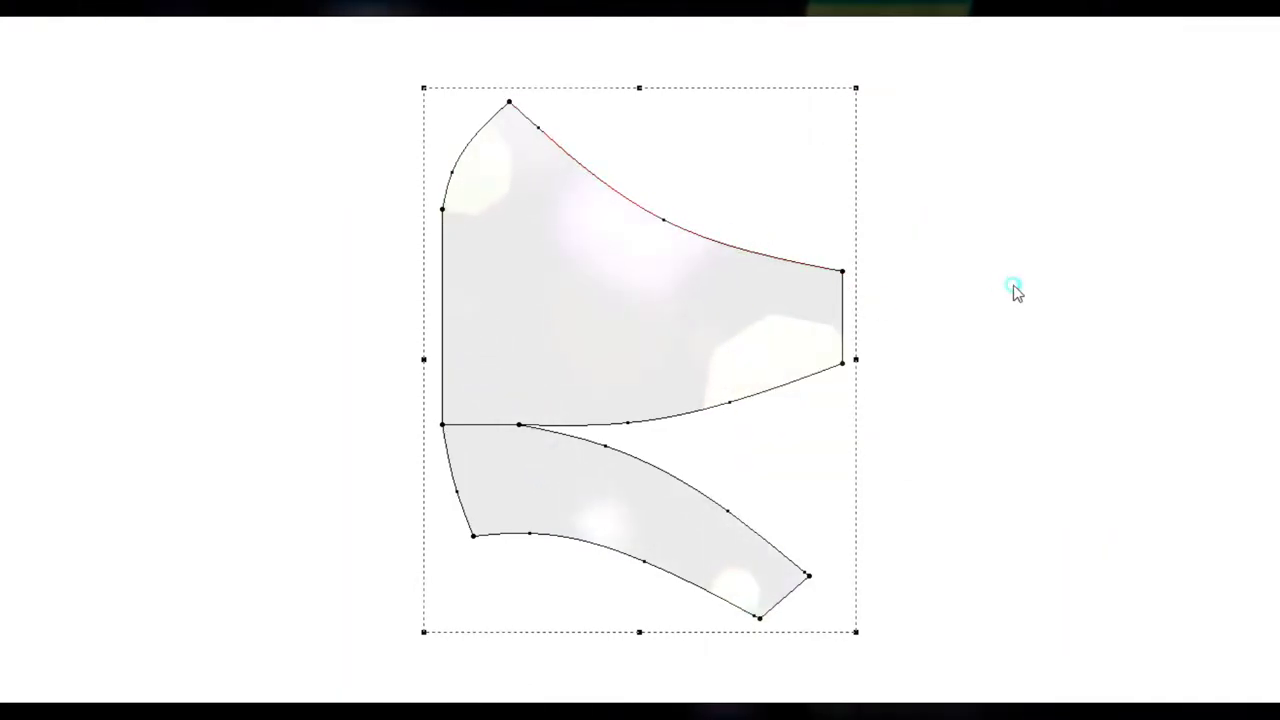
{"action": "left_click", "coordinate": [137, 262]}
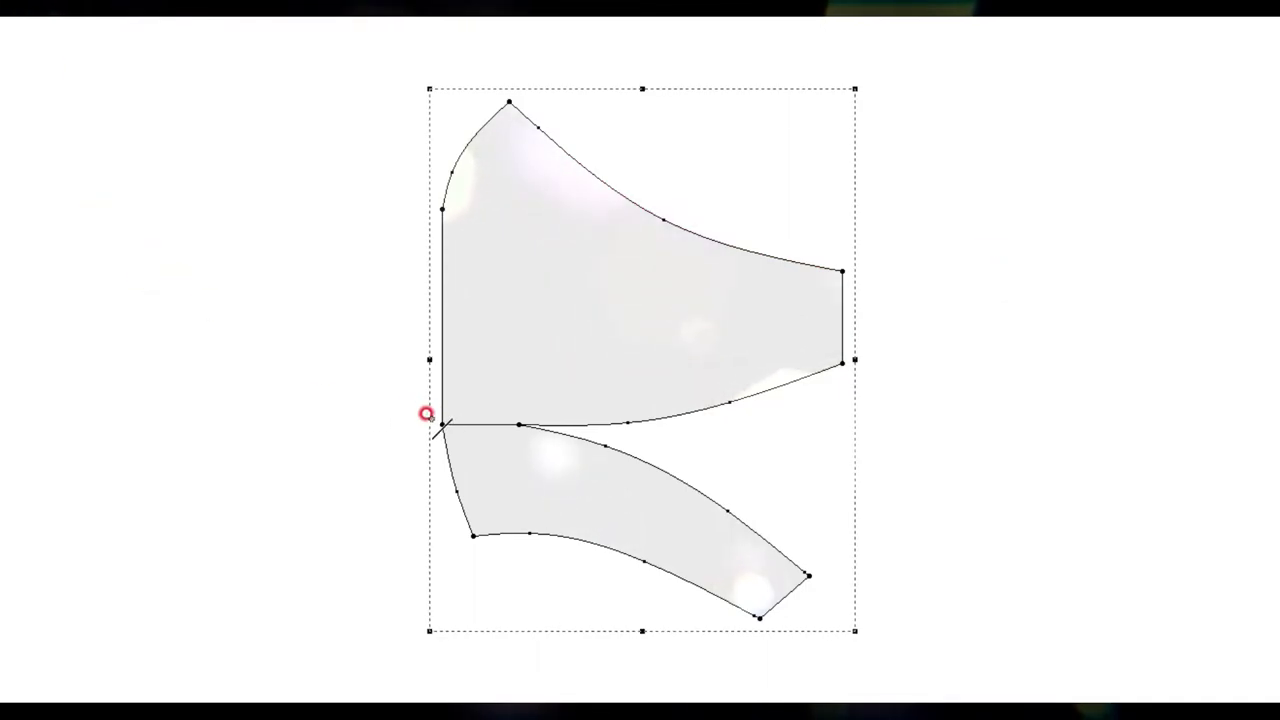
{"action": "right_click", "coordinate": [500, 228]}
Step: Mirror the half-mask about its centre edge into one joined full mask
{"action": "left_click", "coordinate": [680, 337]}
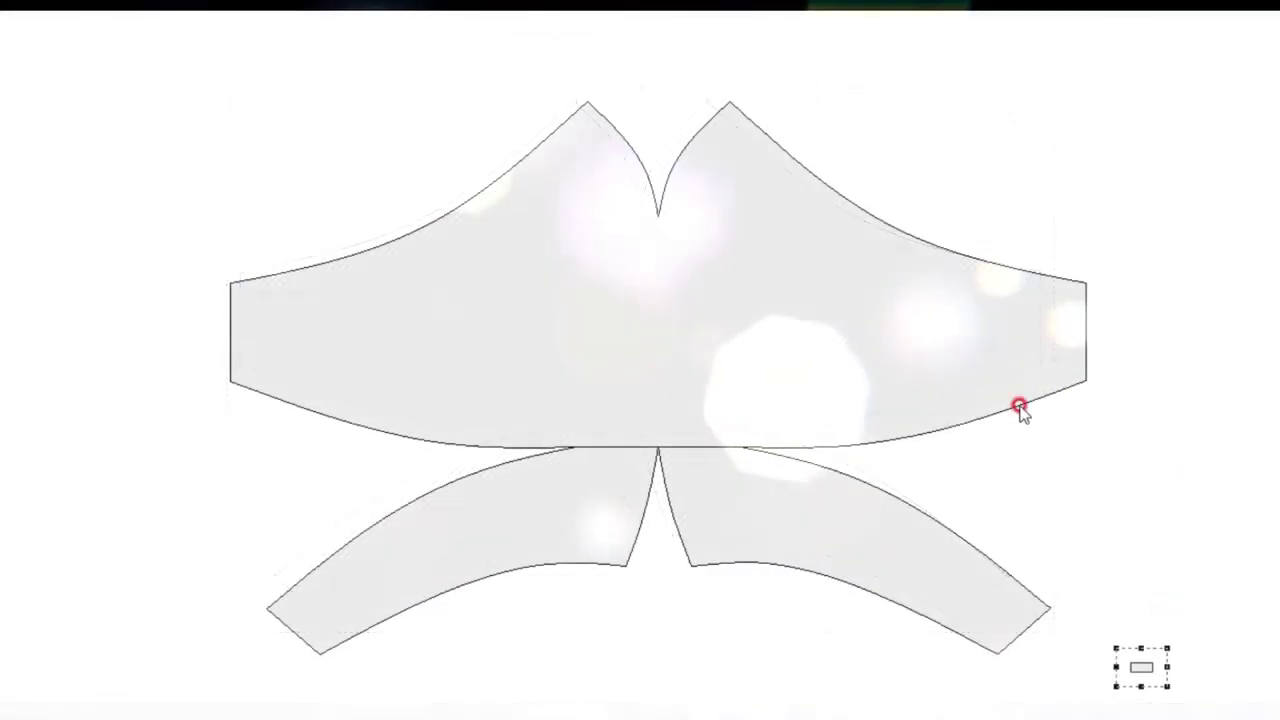
{"action": "left_click", "coordinate": [709, 449]}
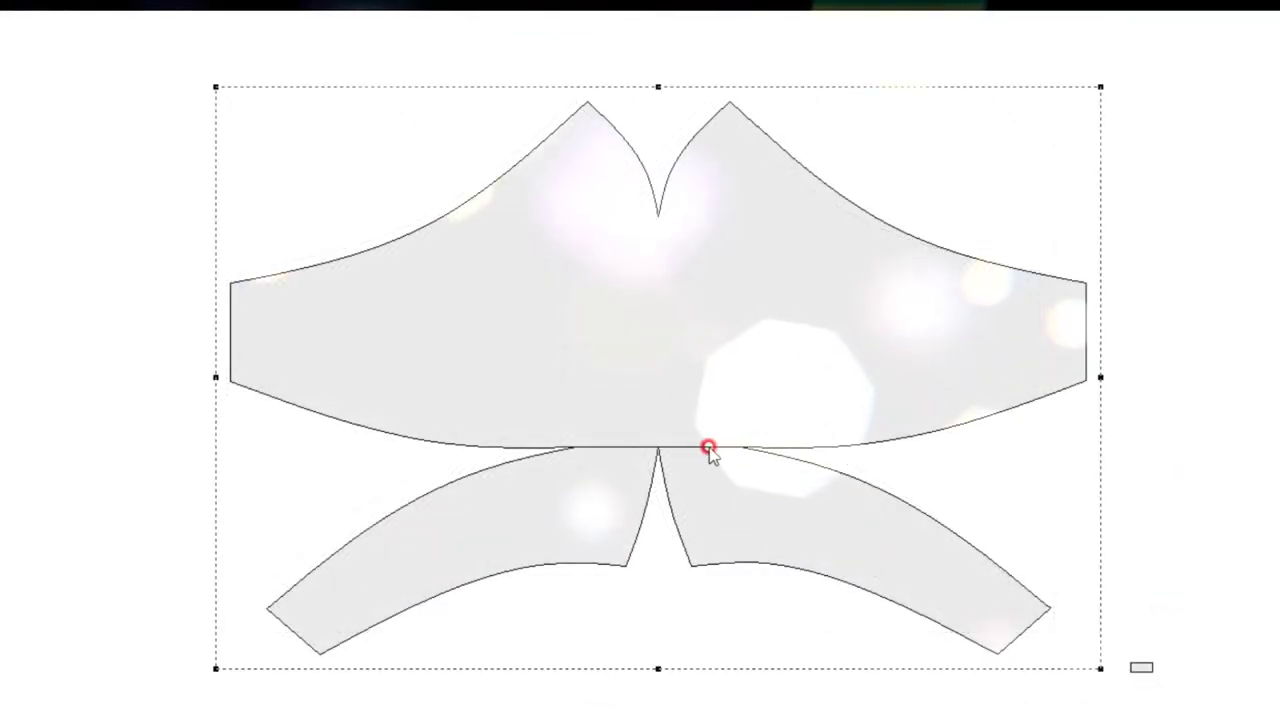
{"action": "left_click", "coordinate": [1146, 664]}
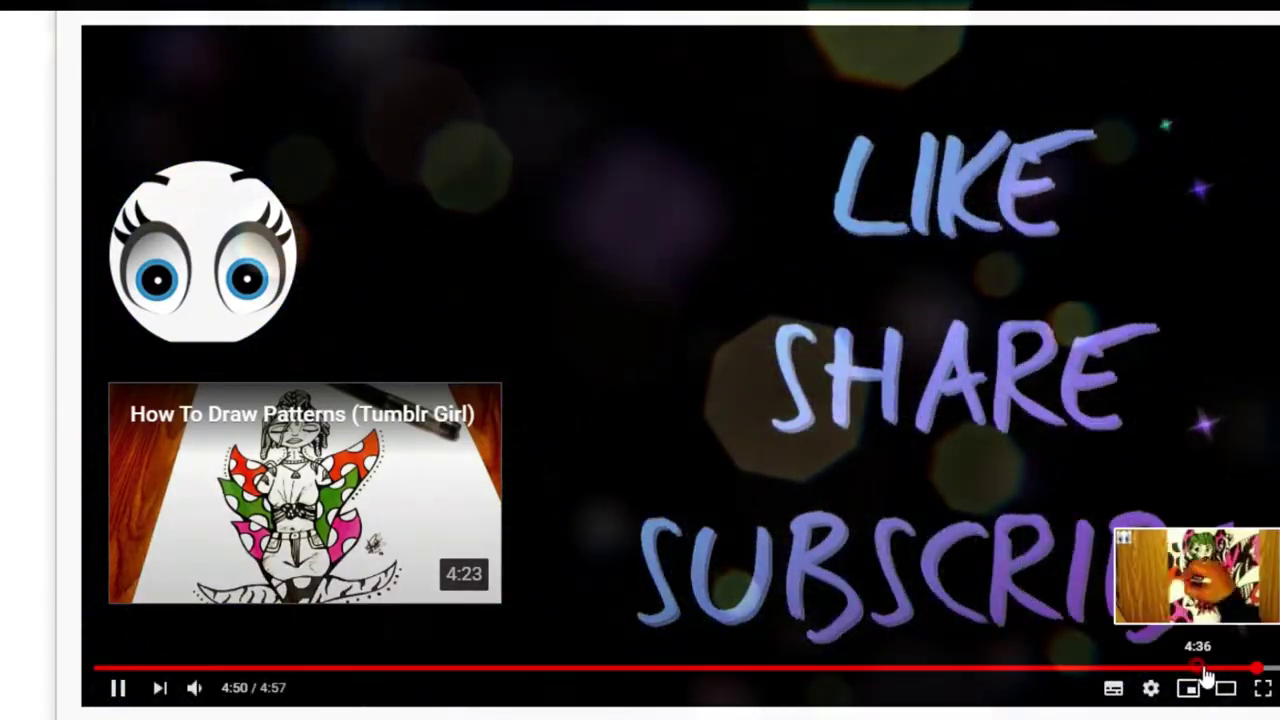
Step: Seek the YouTube video back to the mask-drawing scene via the progress bar
{"action": "left_click", "coordinate": [1200, 666]}
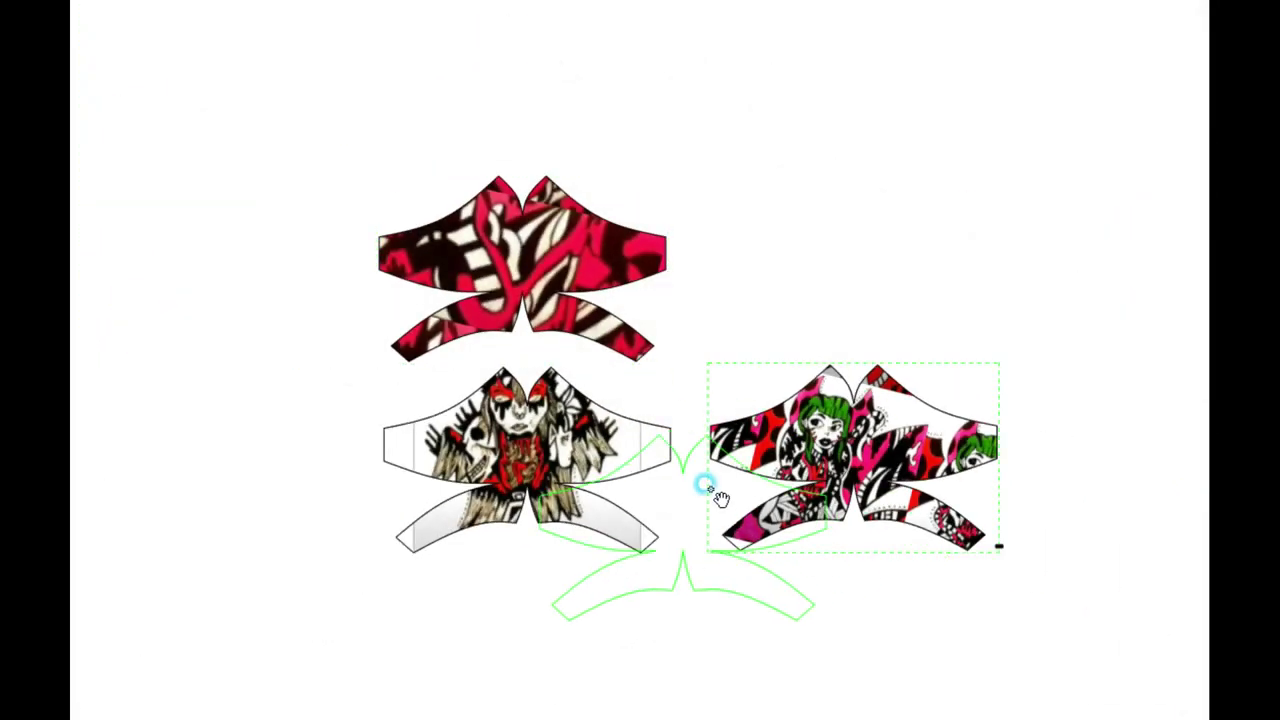
Step: Move the green-haired mask under the warrior-face mask, completing a vertical column of three
{"action": "left_click_drag", "start_coordinate": [720, 497], "coordinate": [470, 640]}
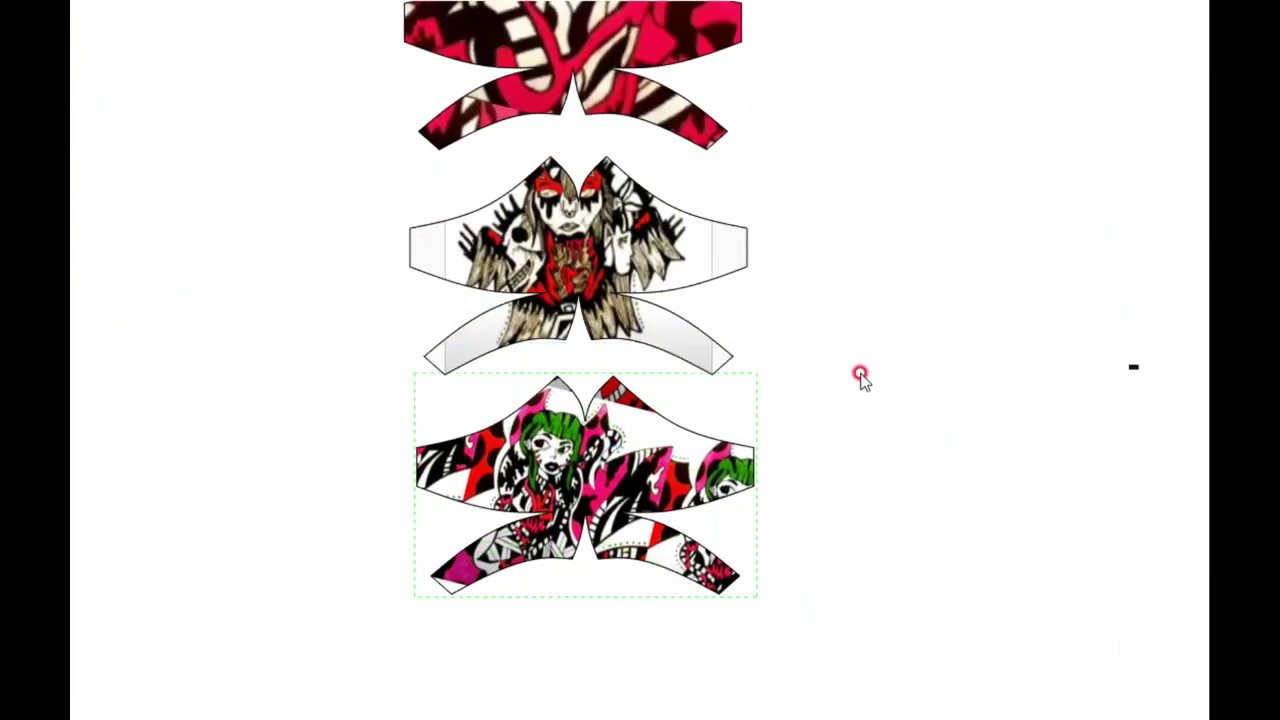